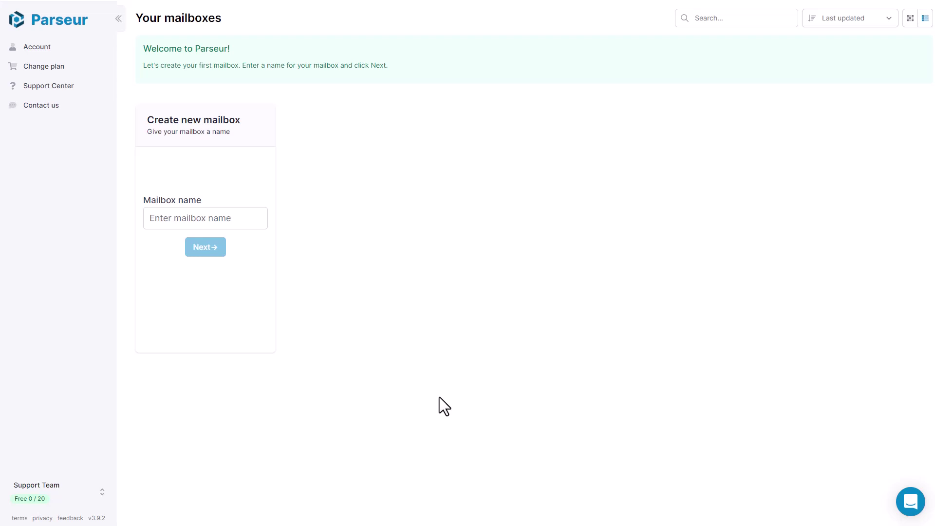
# - Create the 'Provider invoices' mailbox for emails and documents and upload Coffee Invoice 1.pdf and 2.pdf
pyautogui.click(237, 224)
pyautogui.write('Pr')
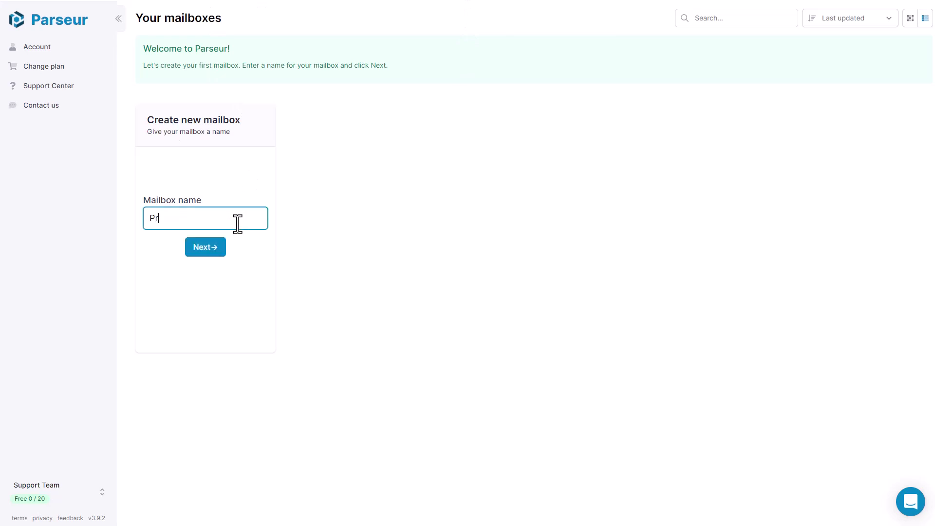
pyautogui.write('ovider invoices')
pyautogui.click(203, 247)
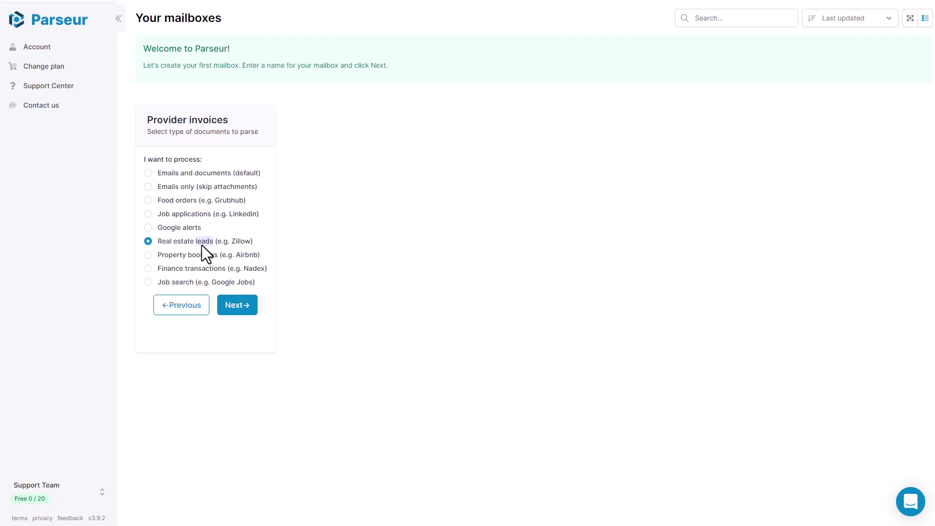
pyautogui.click(148, 172)
pyautogui.click(243, 311)
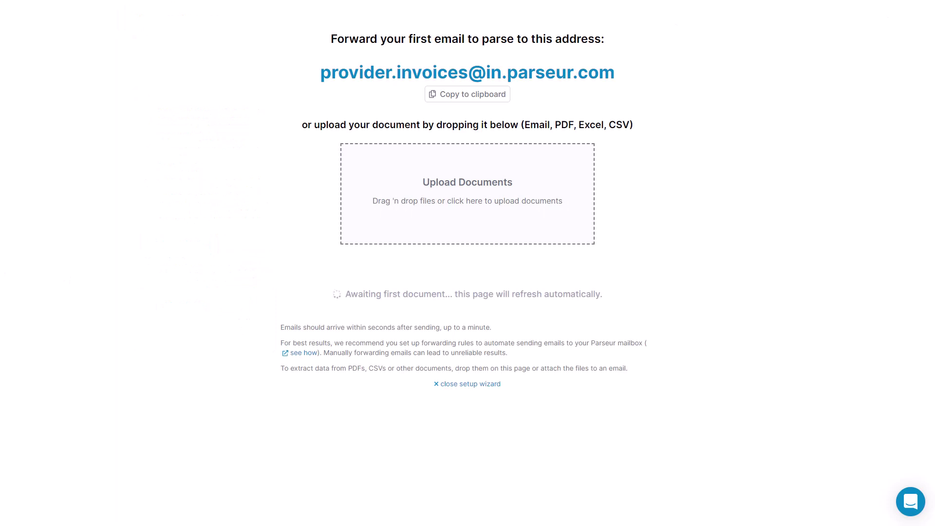
pyautogui.moveTo(571, 319); pyautogui.dragTo(490, 215)
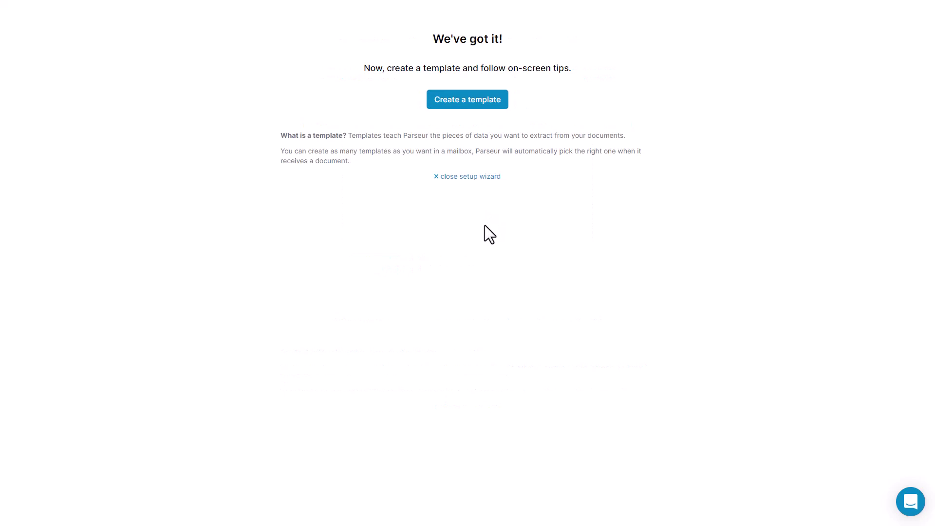
# - Leave the setup wizard and open Coffee Invoice 1.pdf from the mailbox's Documents list
pyautogui.click(475, 177)
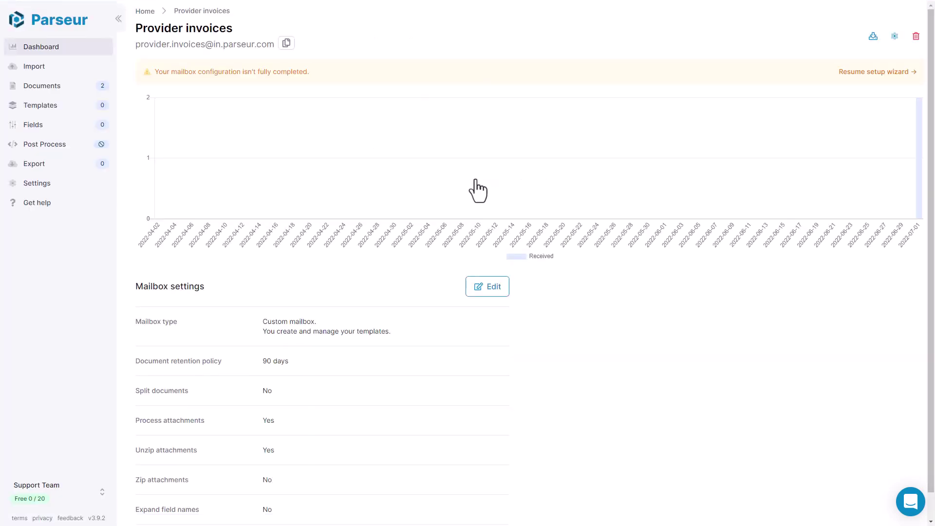
pyautogui.click(66, 87)
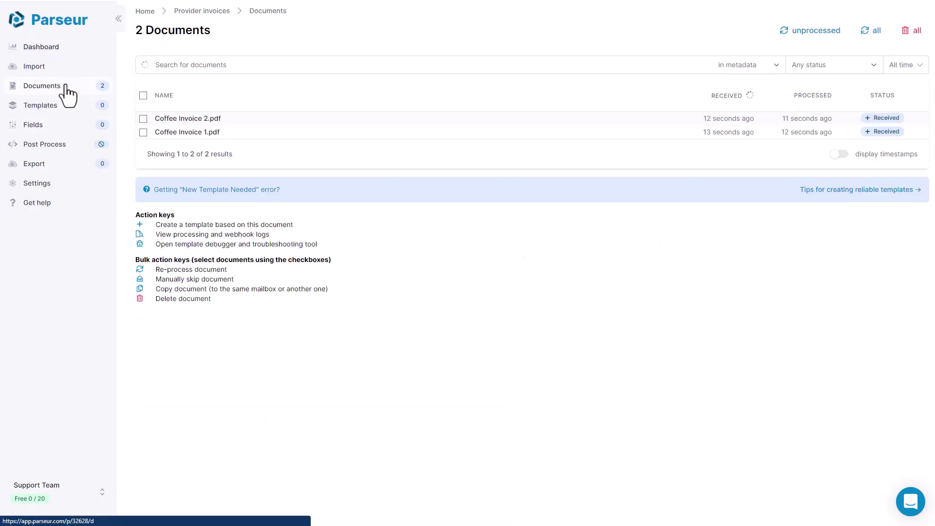
pyautogui.click(206, 136)
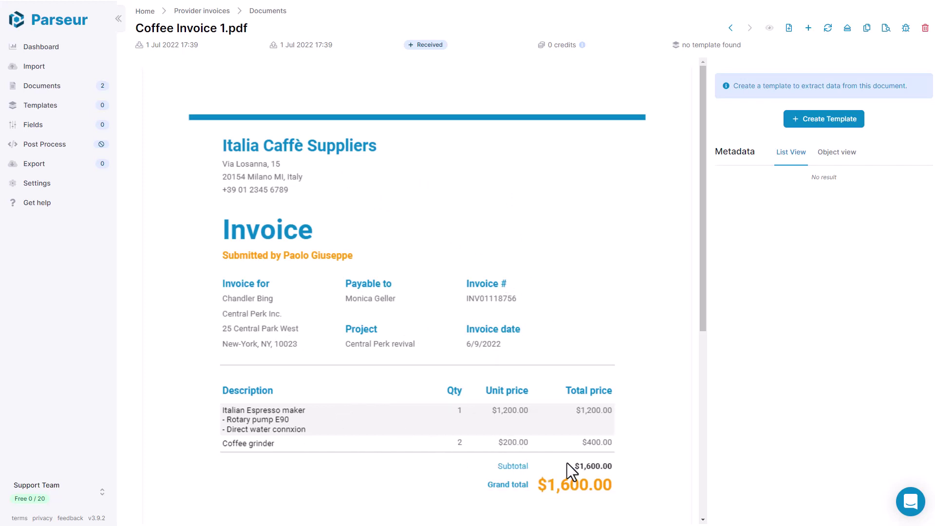
# - Switch to Coffee Invoice 2.pdf and scroll through its two pages of line items
pyautogui.click(730, 29)
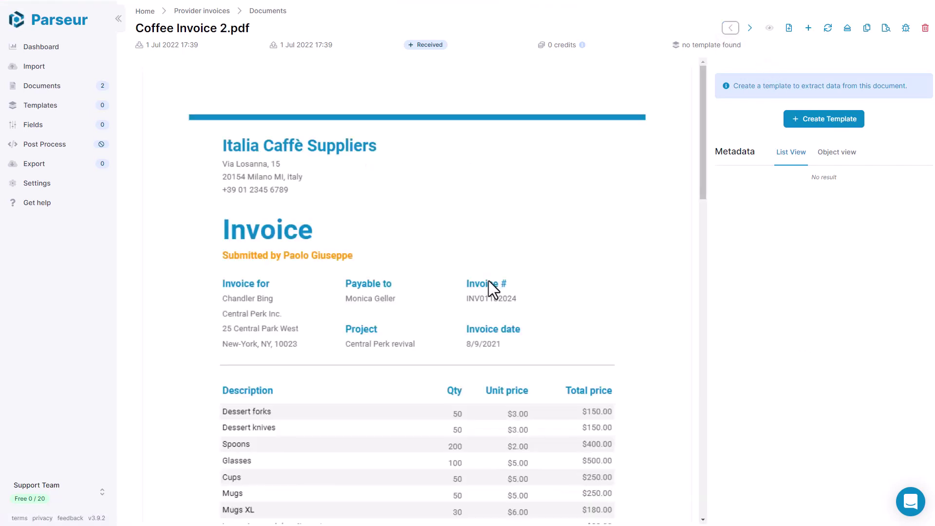
pyautogui.scroll(-5, 405, 199)
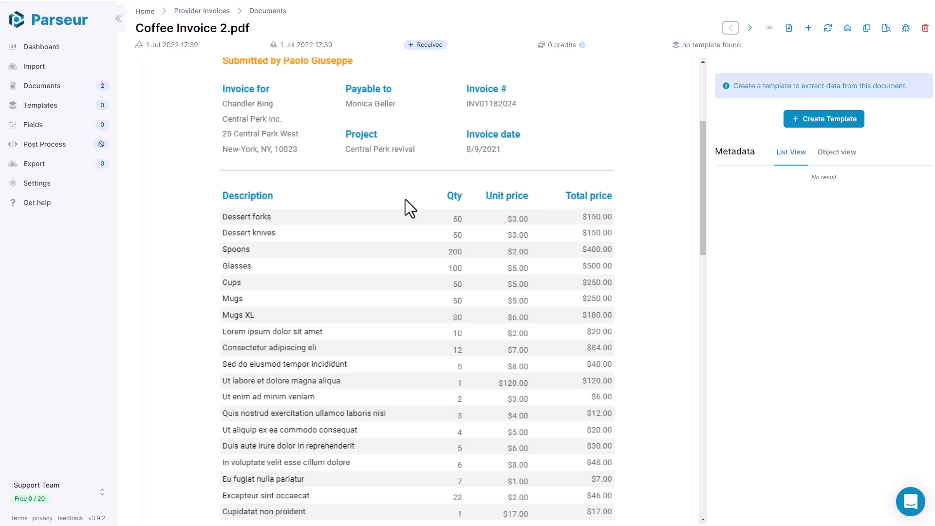
pyautogui.scroll(-7, 405, 199)
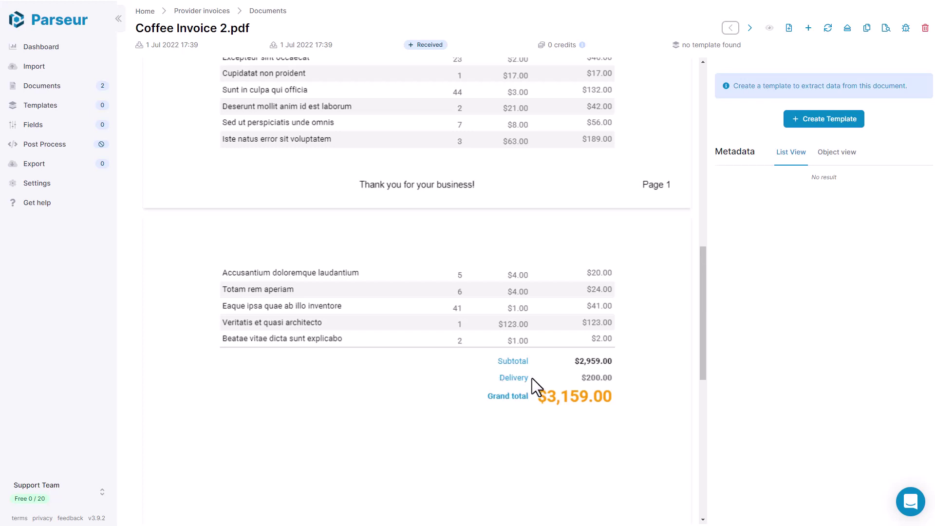
pyautogui.scroll(10, 531, 378)
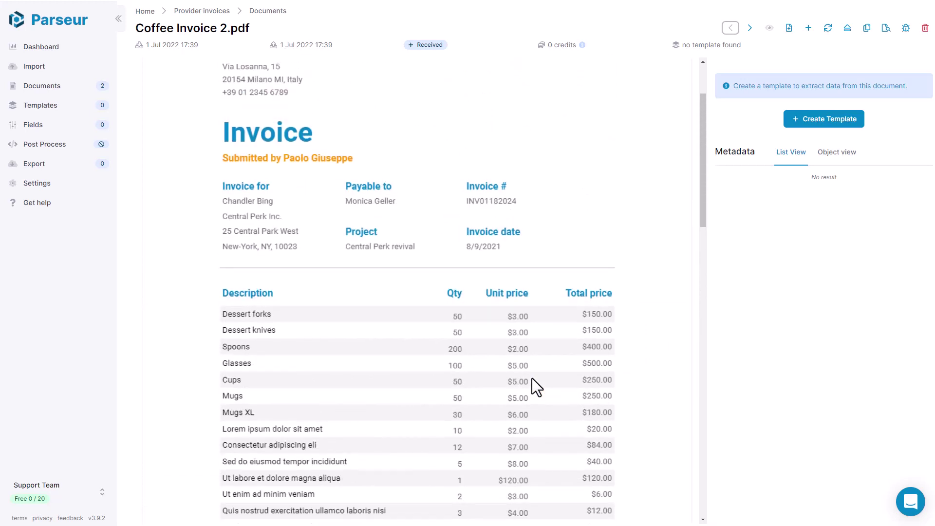
pyautogui.scroll(2, 532, 378)
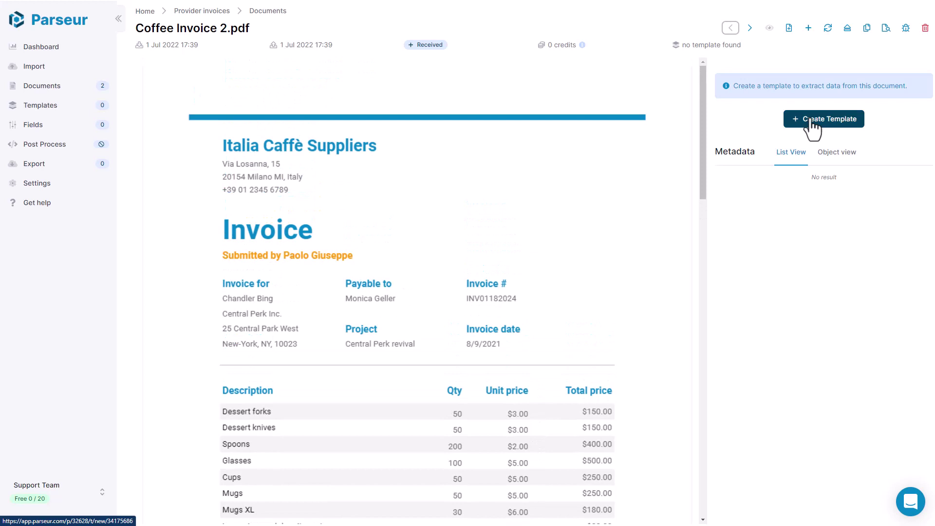
# - Start a new template from Coffee Invoice 2.pdf, trying Source view before returning to Image view
pyautogui.click(812, 121)
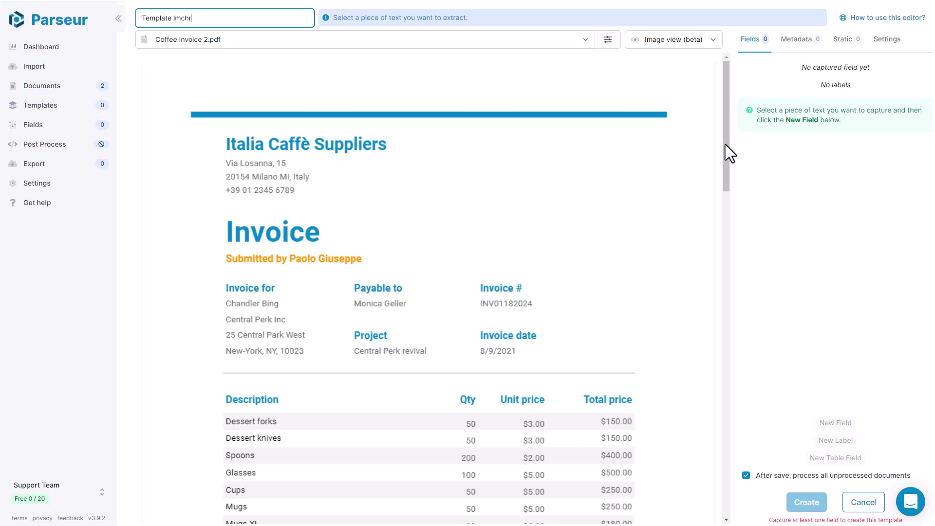
pyautogui.click(714, 37)
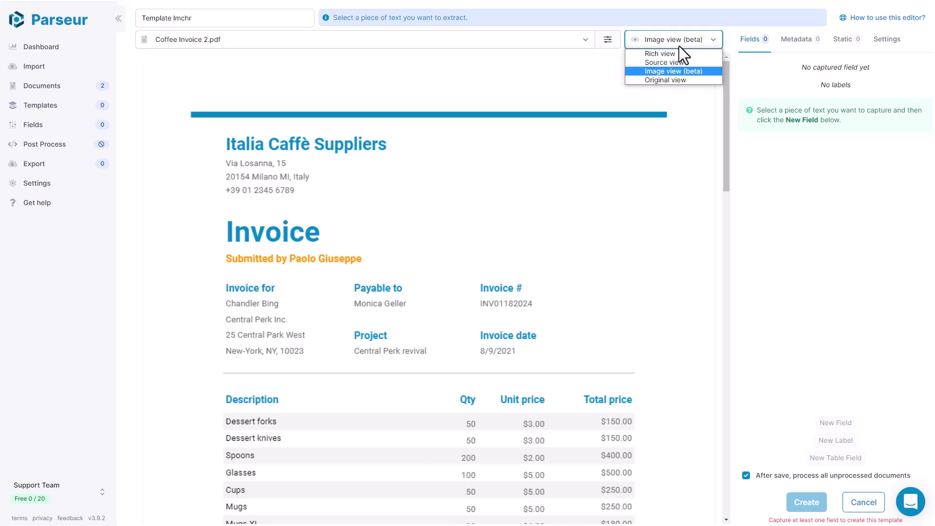
pyautogui.click(671, 63)
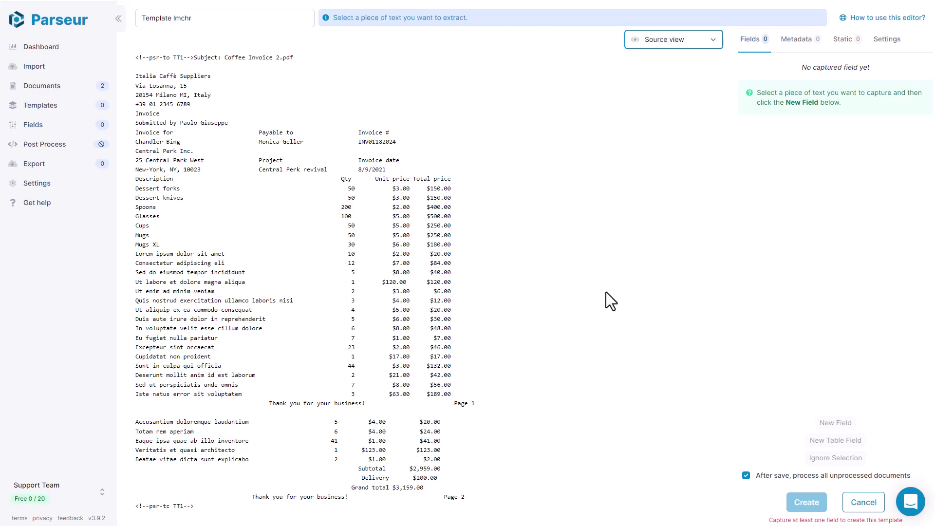
pyautogui.click(682, 43)
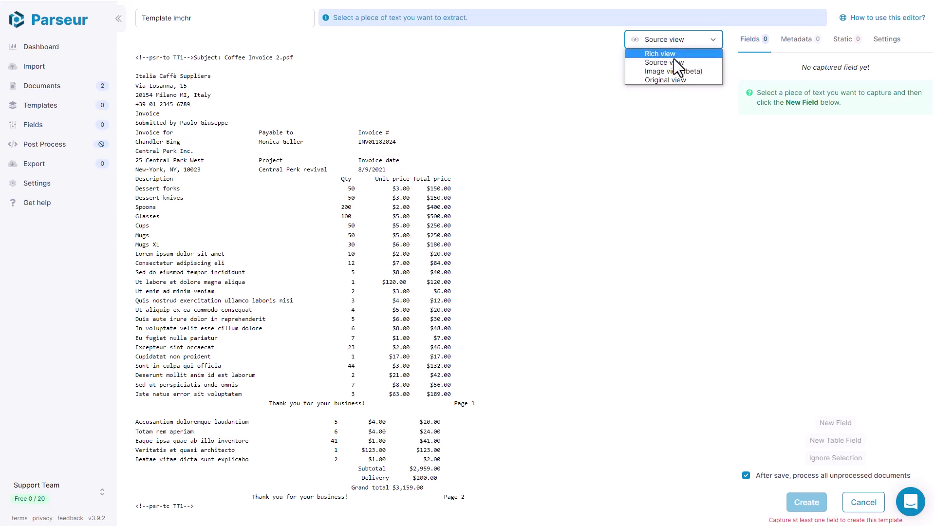
pyautogui.click(669, 71)
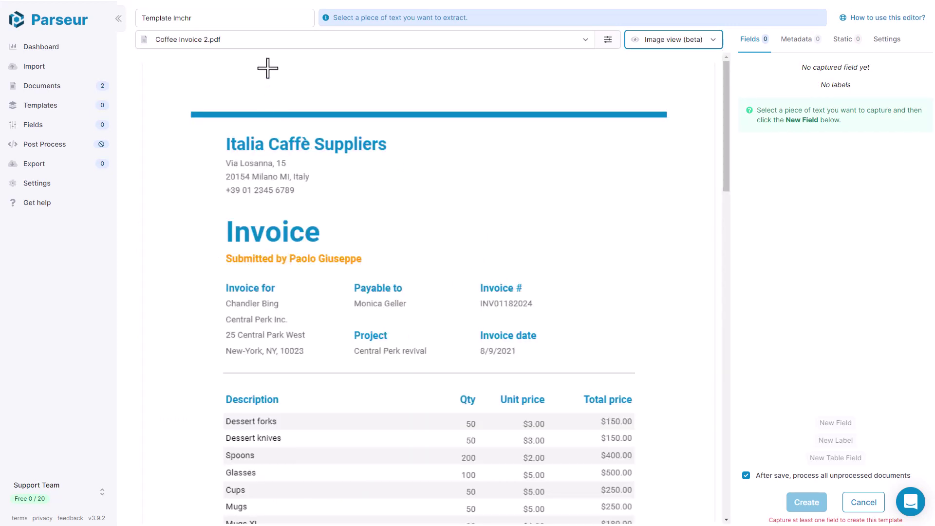
# - Rename the template to 'Coffee invoice'
pyautogui.click(257, 20)
pyautogui.hotkey('ctrl', 'shift', 'Left')
pyautogui.hotkey('ctrl', 'shift', 'Left')
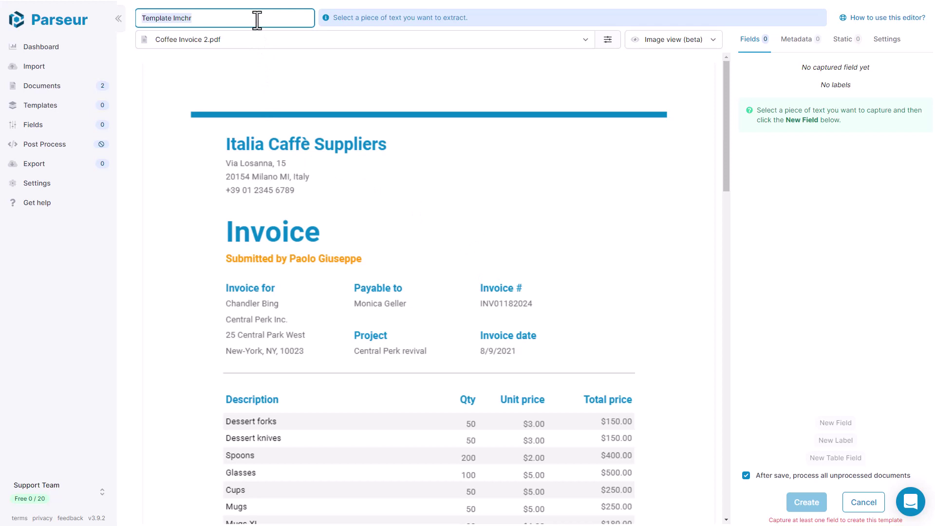
pyautogui.write('Cof')
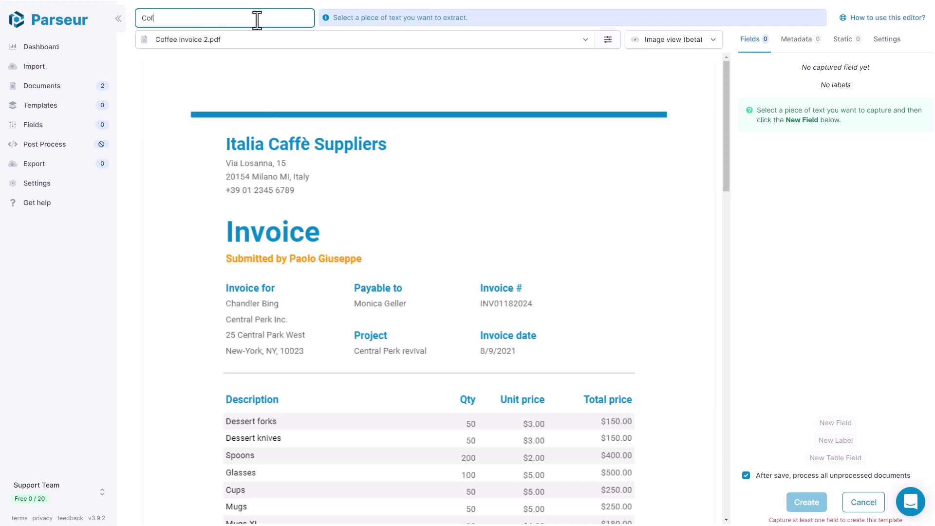
pyautogui.write('fee invoice')
# - Capture the Italia Caffè Suppliers heading as a 'Supplier name' field, widened across the page
pyautogui.moveTo(219, 128); pyautogui.dragTo(398, 158)
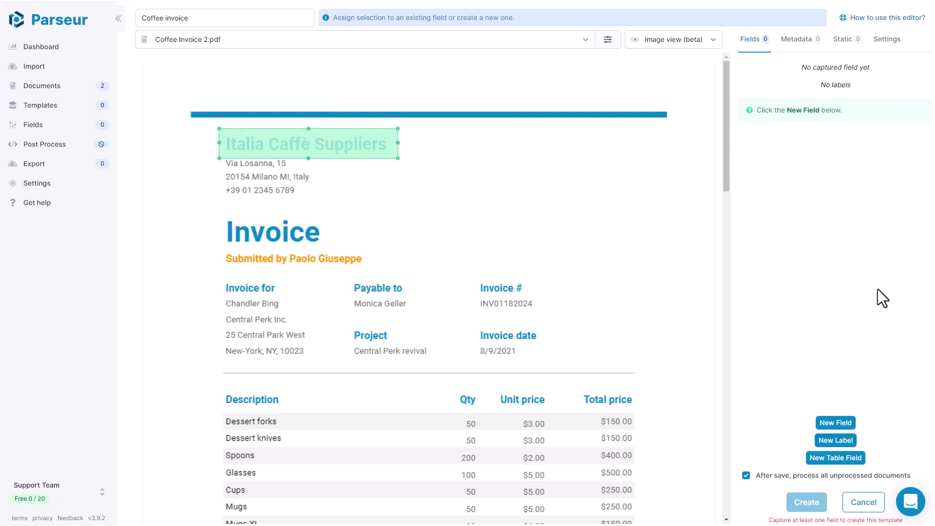
pyautogui.click(834, 423)
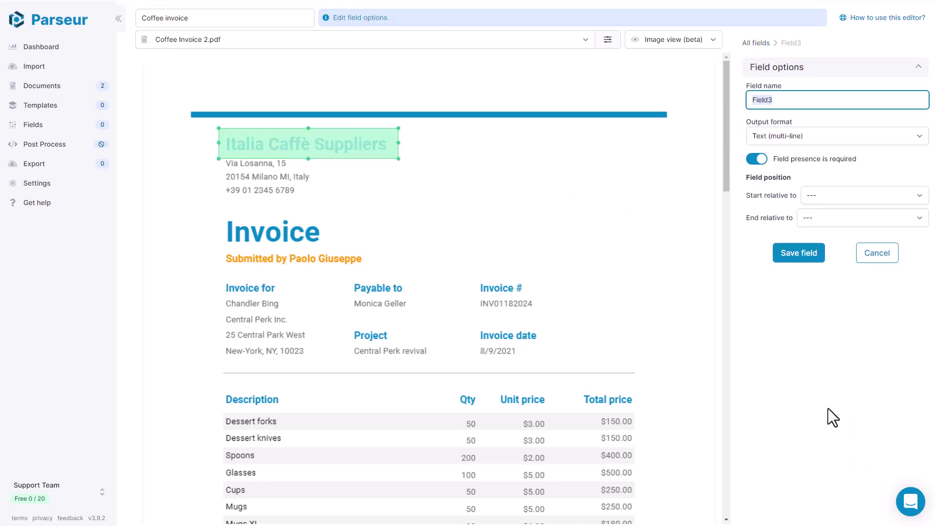
pyautogui.write('Supplier name')
pyautogui.click(783, 255)
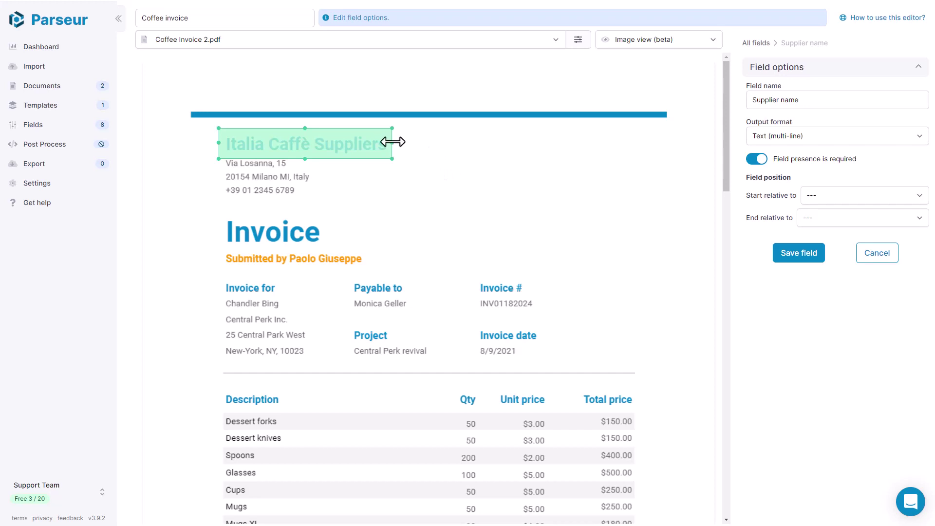
pyautogui.moveTo(392, 142); pyautogui.dragTo(669, 141)
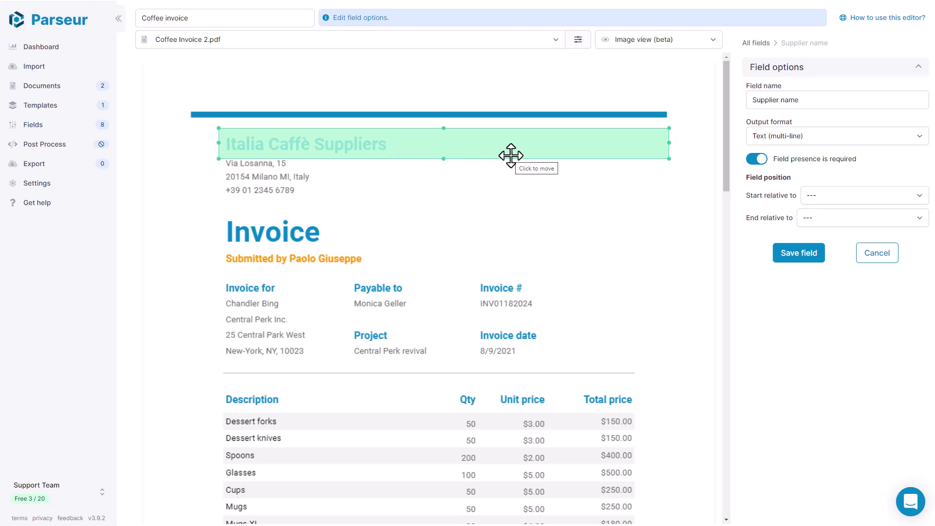
pyautogui.click(786, 254)
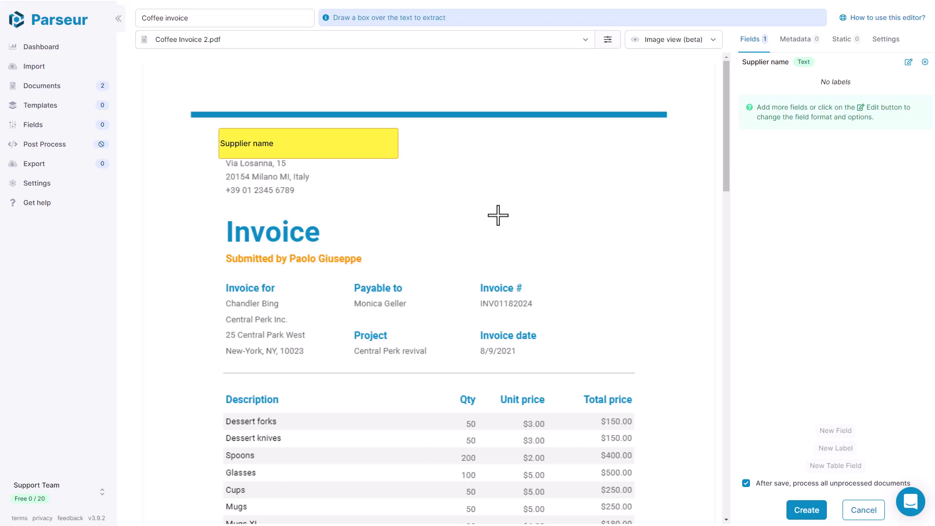
# - Mark the Subtotal wording in page 2's totals and save it as a label
pyautogui.scroll(-15, 515, 218)
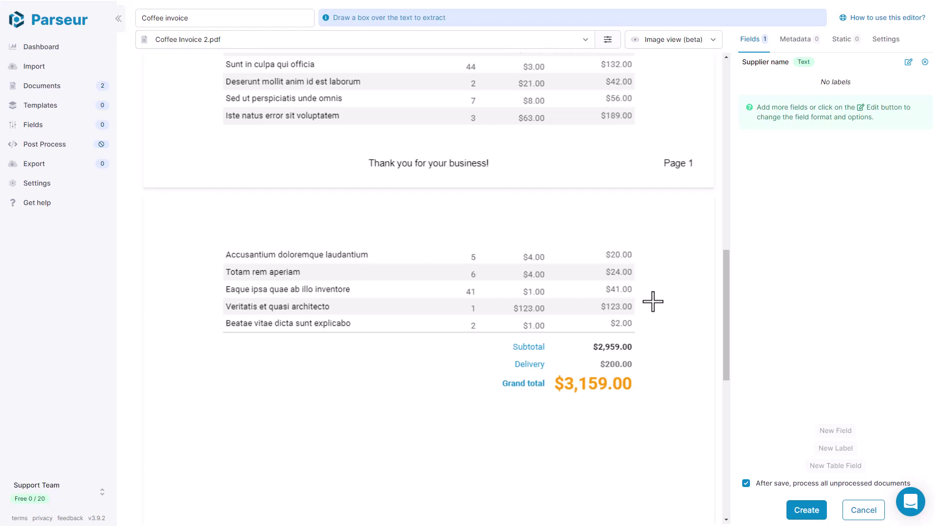
pyautogui.moveTo(505, 336); pyautogui.dragTo(554, 354)
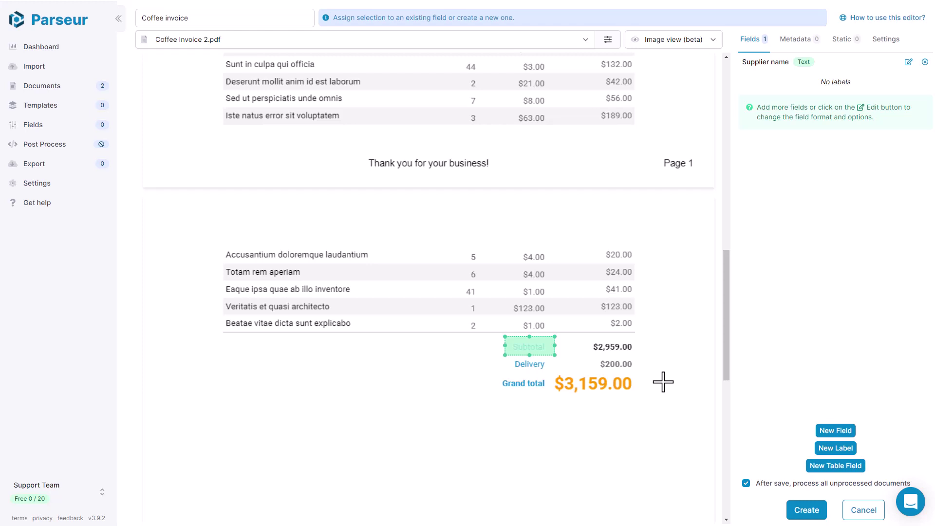
pyautogui.click(835, 449)
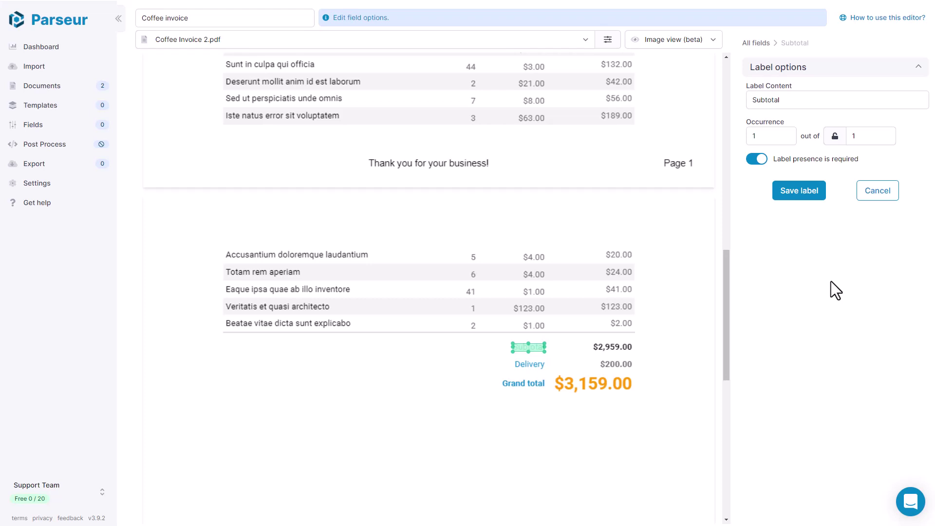
pyautogui.click(792, 194)
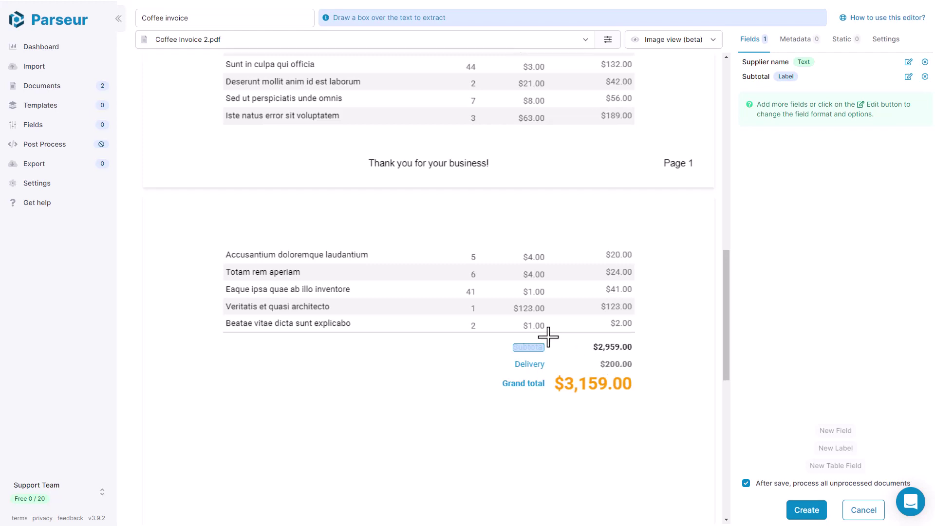
# - Box the $2,959.00 amount and save it as a text field named 'Subtotal'
pyautogui.moveTo(548, 334); pyautogui.dragTo(640, 359)
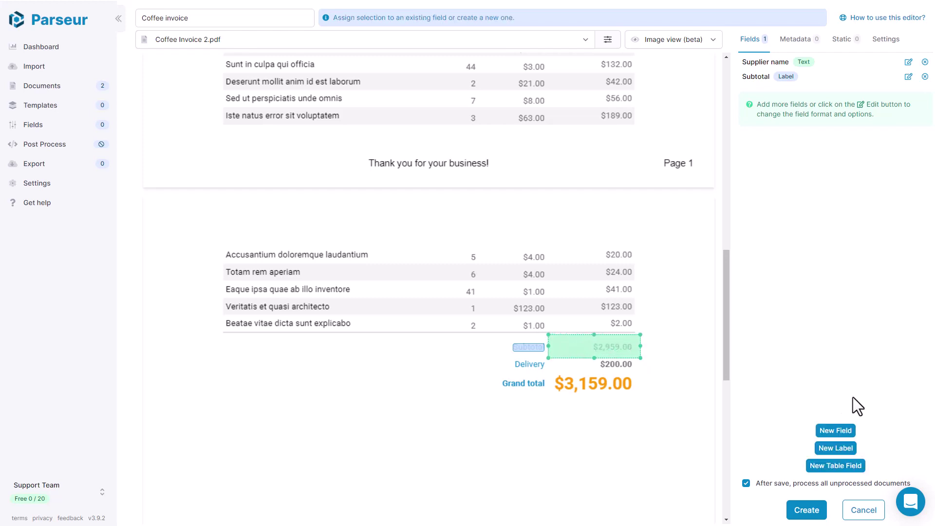
pyautogui.click(846, 432)
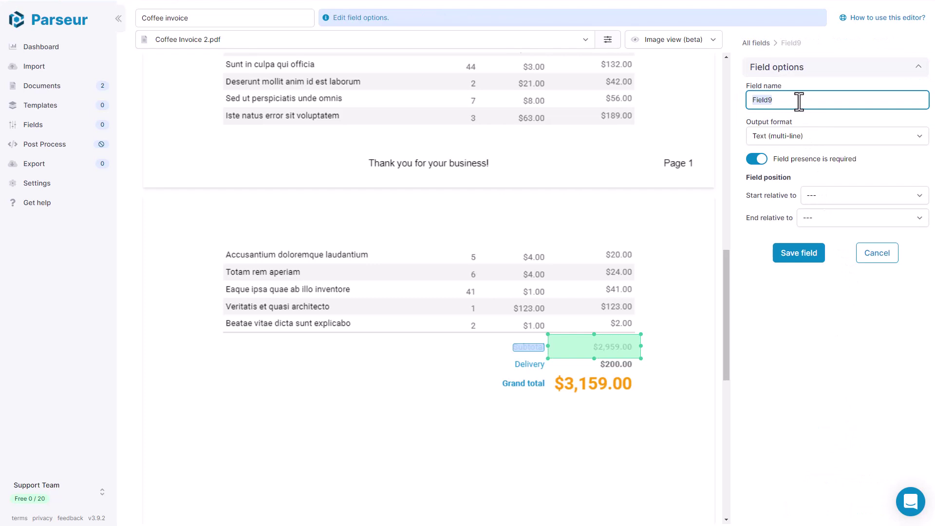
pyautogui.write('Subtotal')
pyautogui.click(830, 194)
pyautogui.click(826, 218)
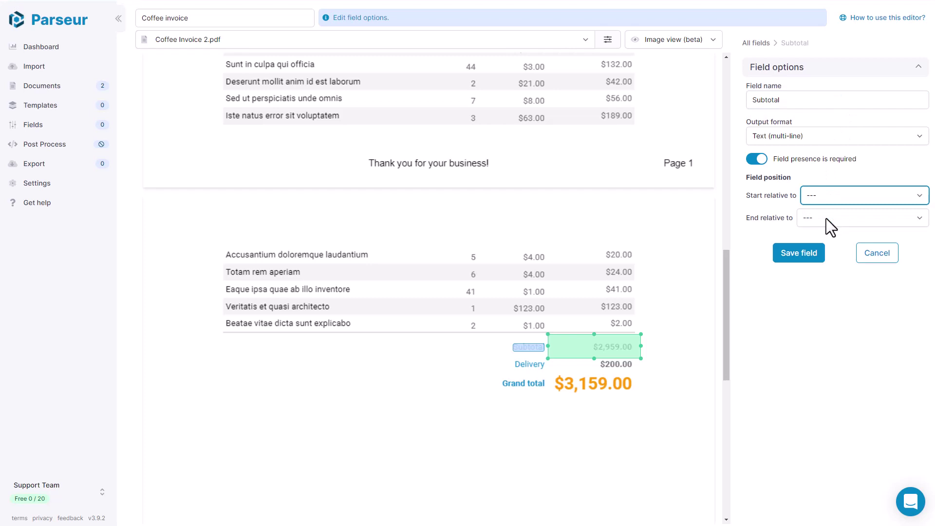
pyautogui.click(787, 261)
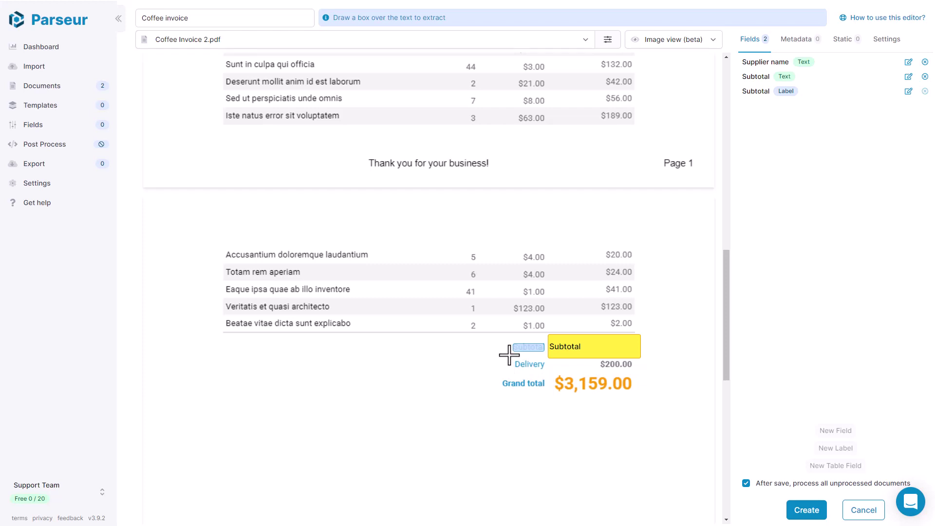
# - Save the word 'Delivery' as an optional label
pyautogui.moveTo(509, 355); pyautogui.dragTo(546, 373)
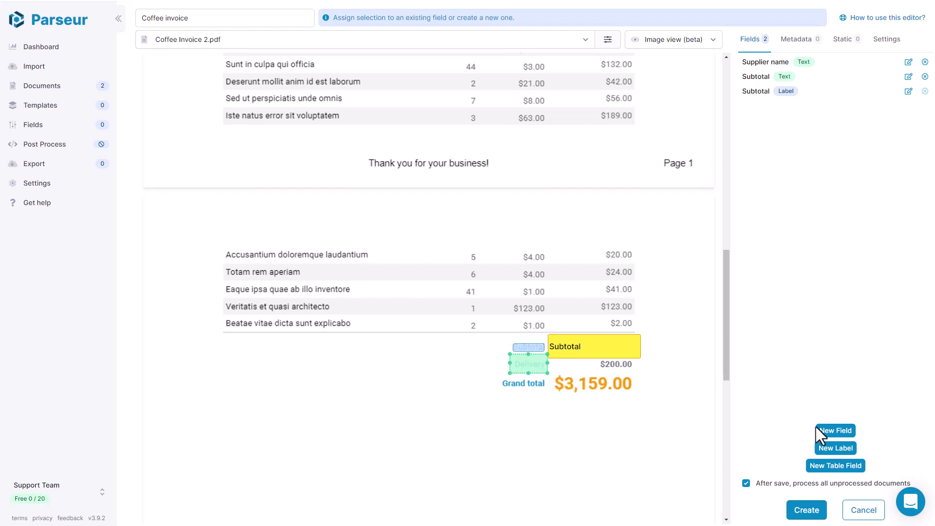
pyautogui.click(828, 449)
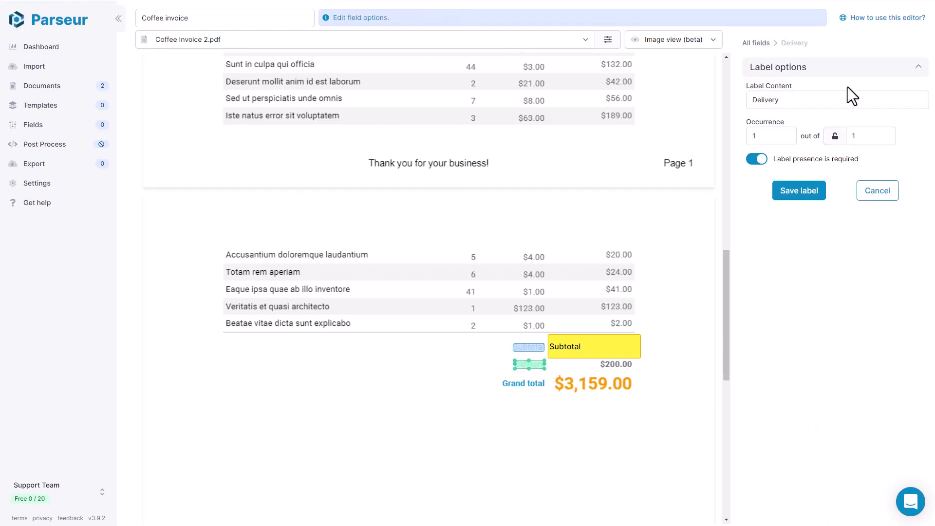
pyautogui.click(756, 160)
pyautogui.click(807, 194)
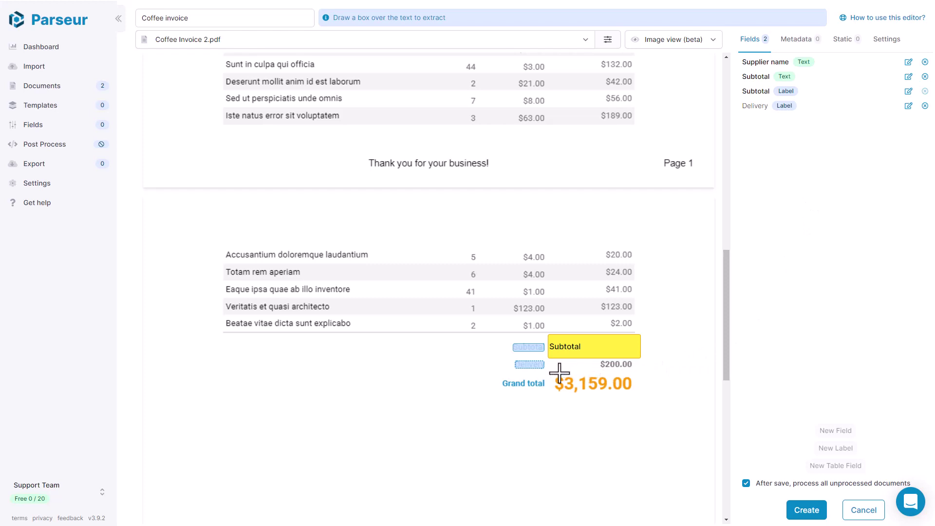
# - Save the $200.00 amount as an optional 'Delivery fee' field starting relative to the Delivery label
pyautogui.moveTo(546, 374)
pyautogui.mouseDown()
pyautogui.moveTo(565, 362)
pyautogui.moveTo(642, 357)
pyautogui.mouseUp()
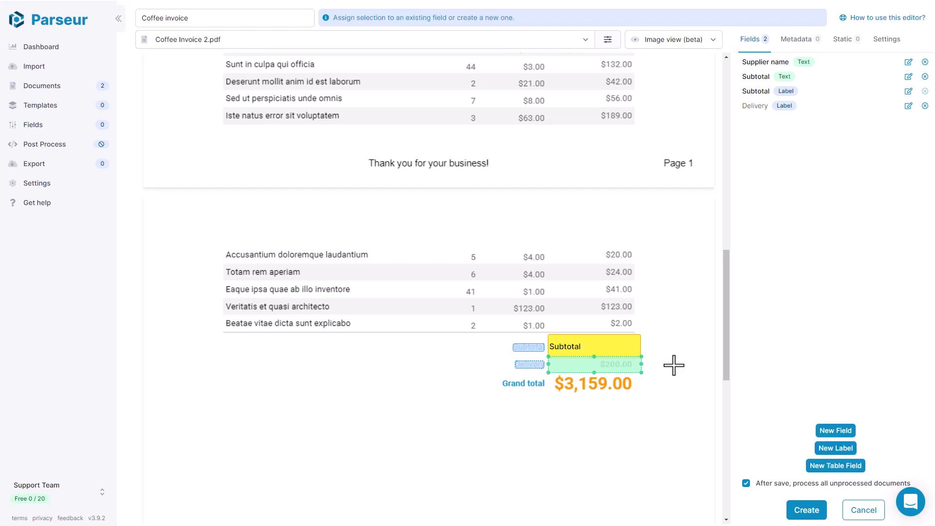
pyautogui.click(833, 435)
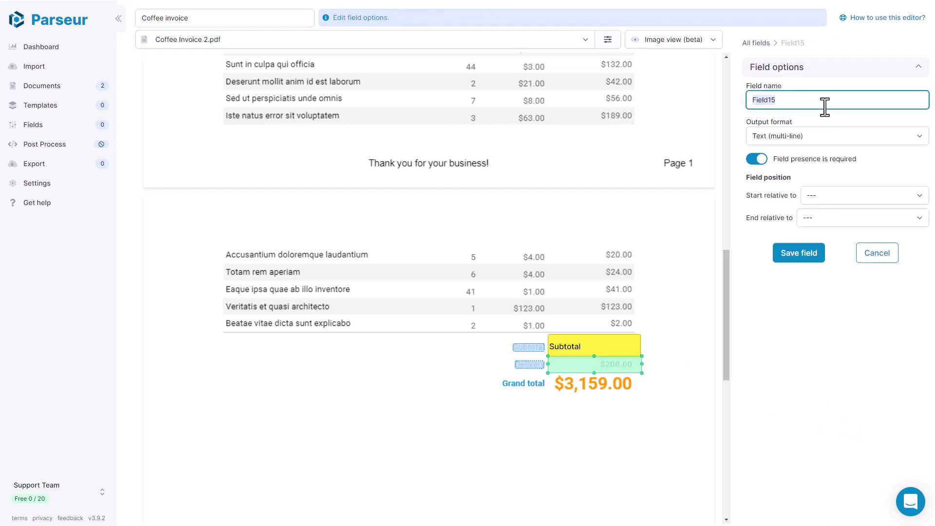
pyautogui.write('Deliveryfee')
pyautogui.press('Left')
pyautogui.press('Left')
pyautogui.press('Left')
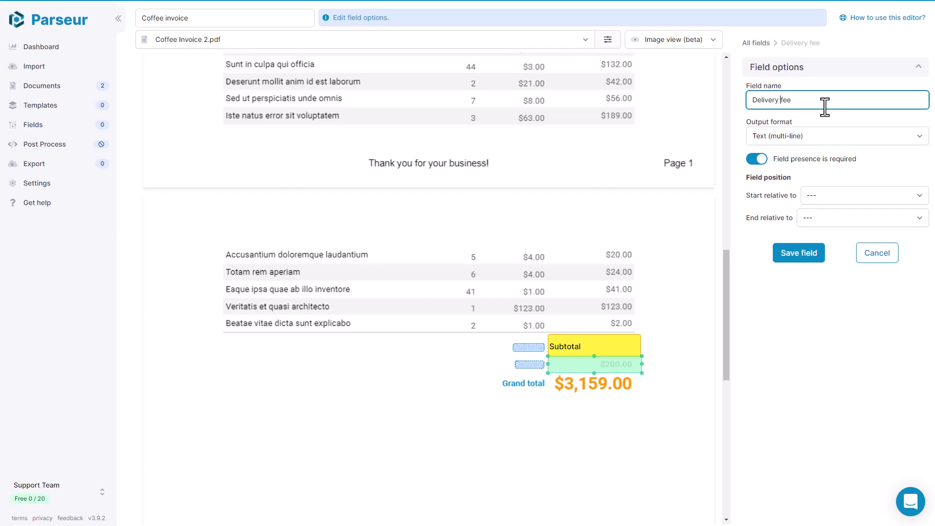
pyautogui.click(847, 197)
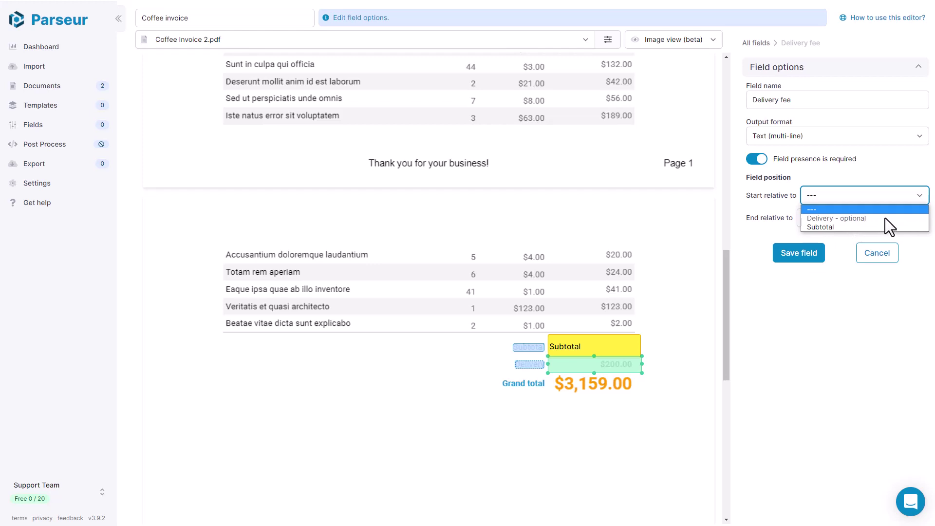
pyautogui.click(764, 163)
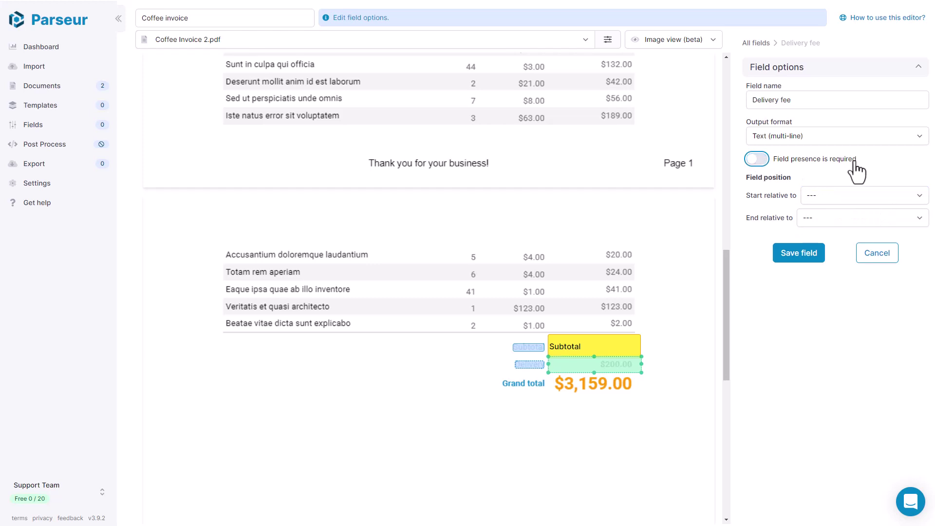
pyautogui.click(814, 196)
pyautogui.click(854, 217)
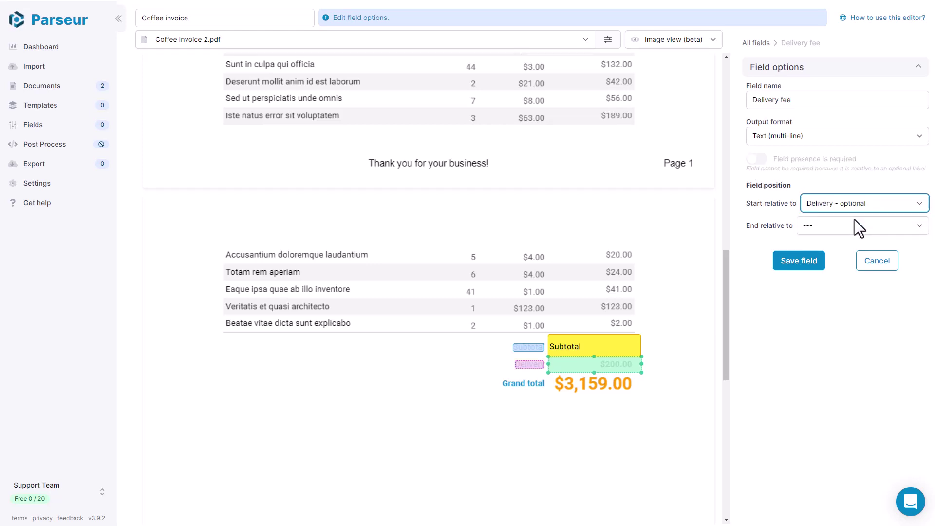
pyautogui.click(798, 266)
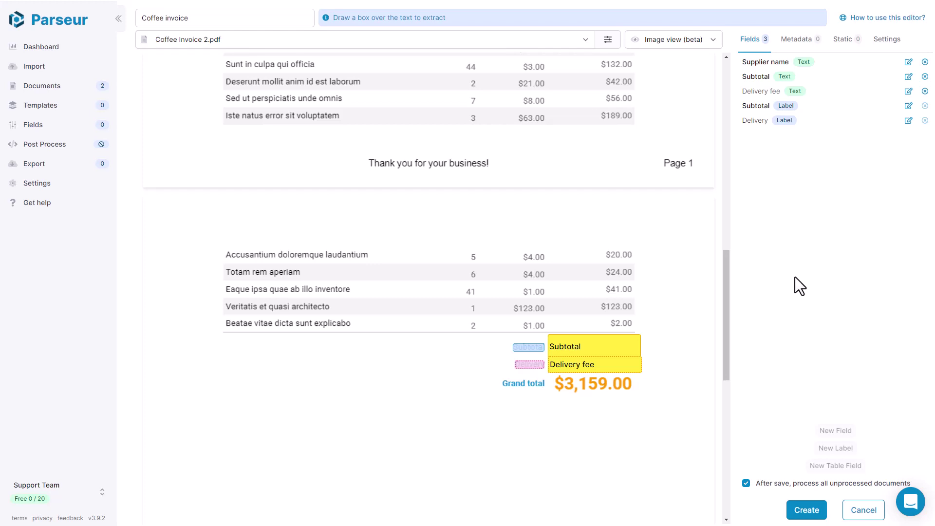
# - Create the template, then check the parsed results of Coffee Invoice 1.pdf and Coffee Invoice 2.pdf
pyautogui.click(805, 509)
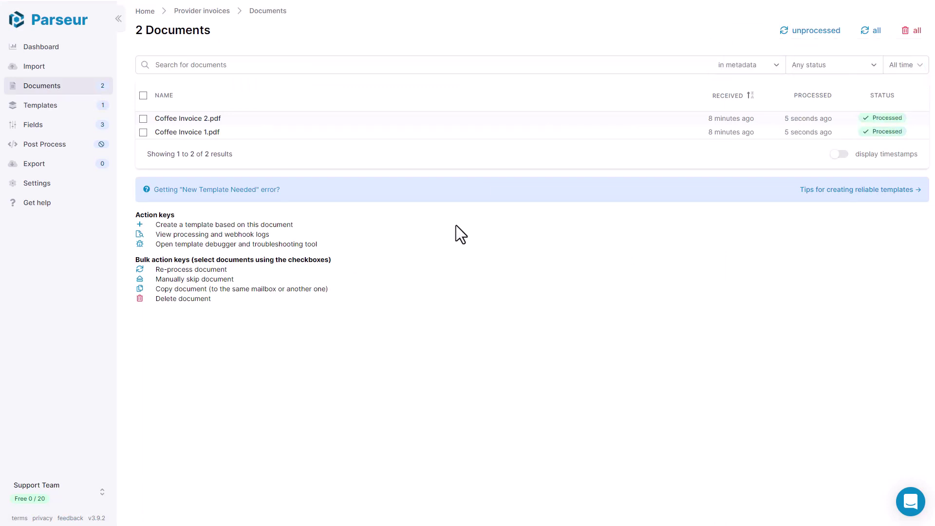
pyautogui.moveTo(198, 136)
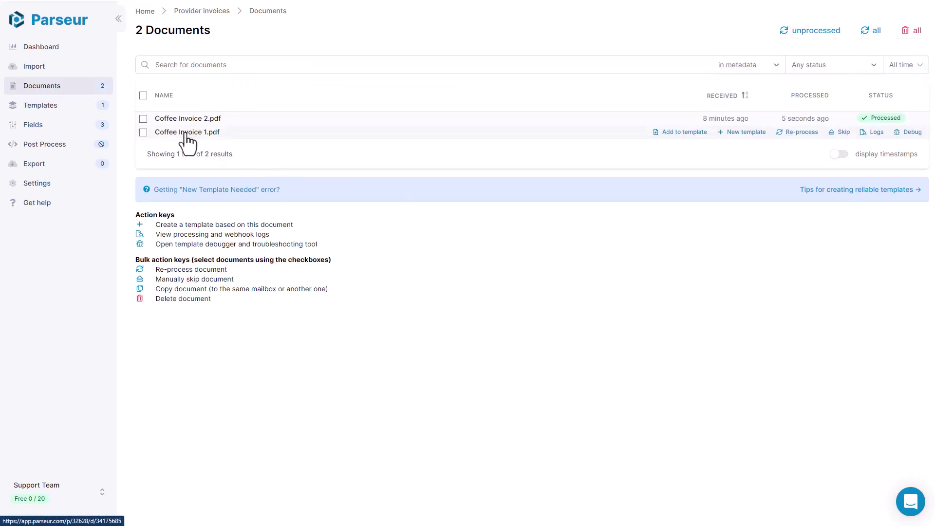
pyautogui.click(185, 133)
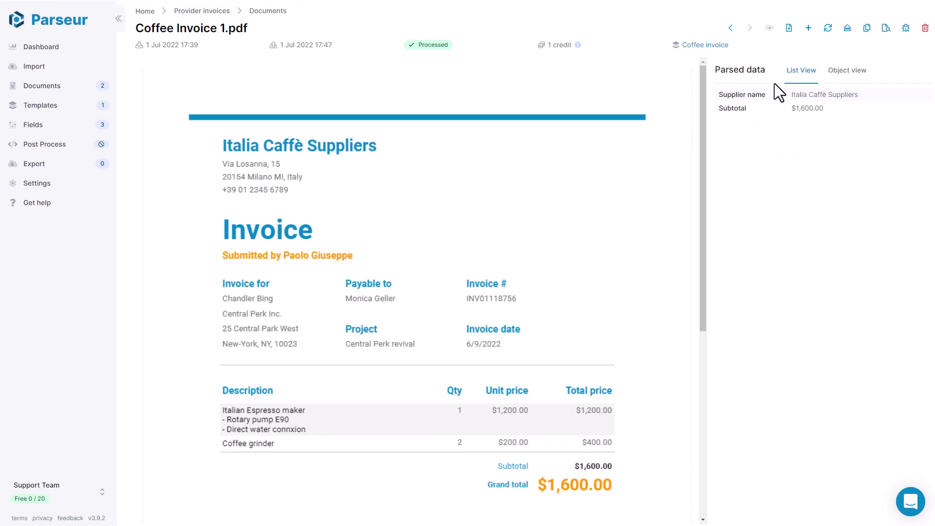
pyautogui.click(731, 29)
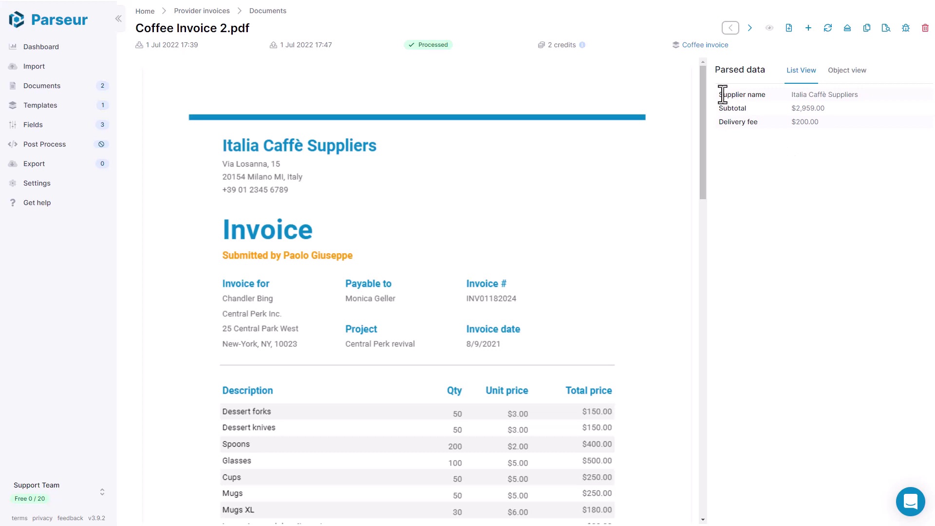
# - Reopen the Coffee invoice template for editing and scroll to the line-items table
pyautogui.click(706, 45)
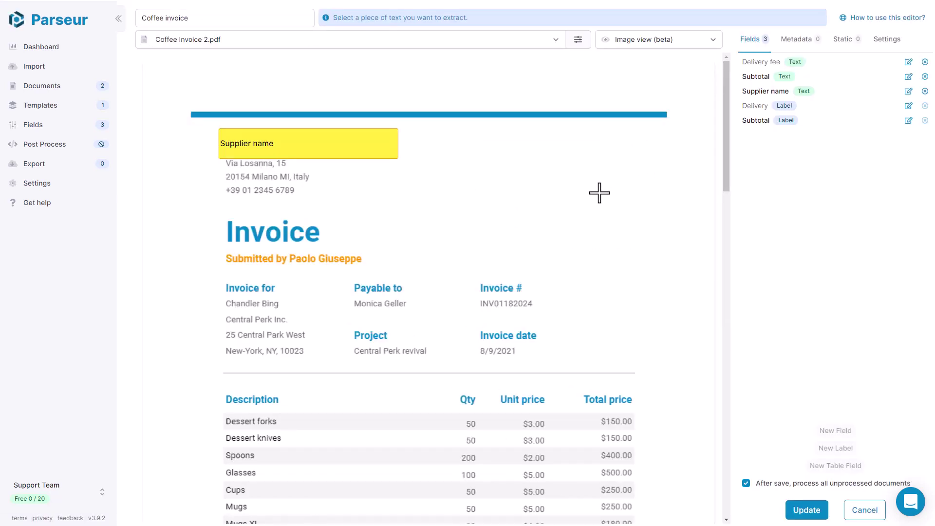
pyautogui.scroll(-4, 562, 193)
pyautogui.scroll(-3, 565, 192)
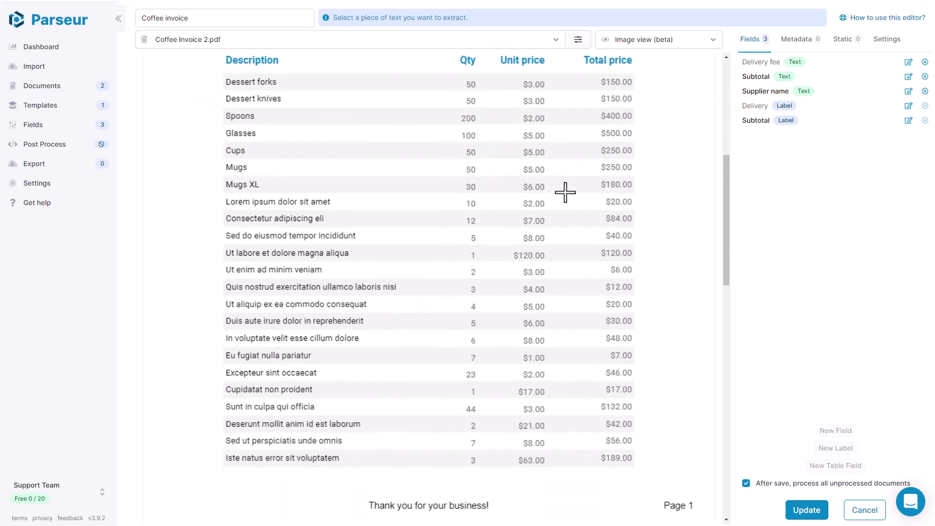
pyautogui.scroll(1, 565, 192)
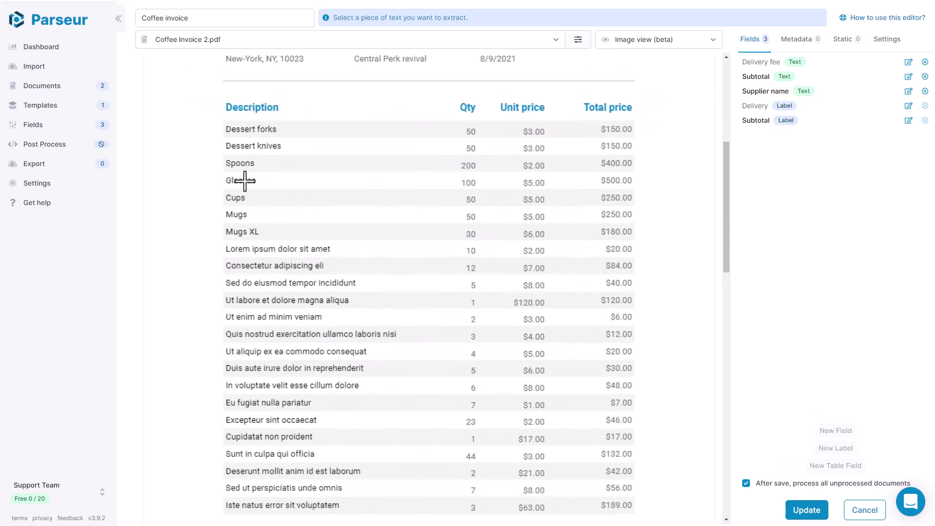
pyautogui.scroll(-6, 356, 220)
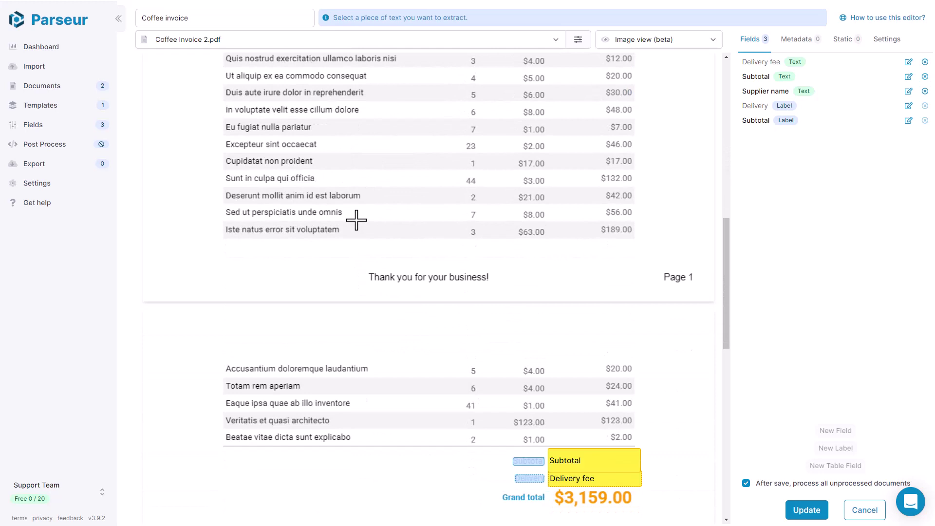
pyautogui.scroll(2, 361, 222)
pyautogui.scroll(-1, 363, 224)
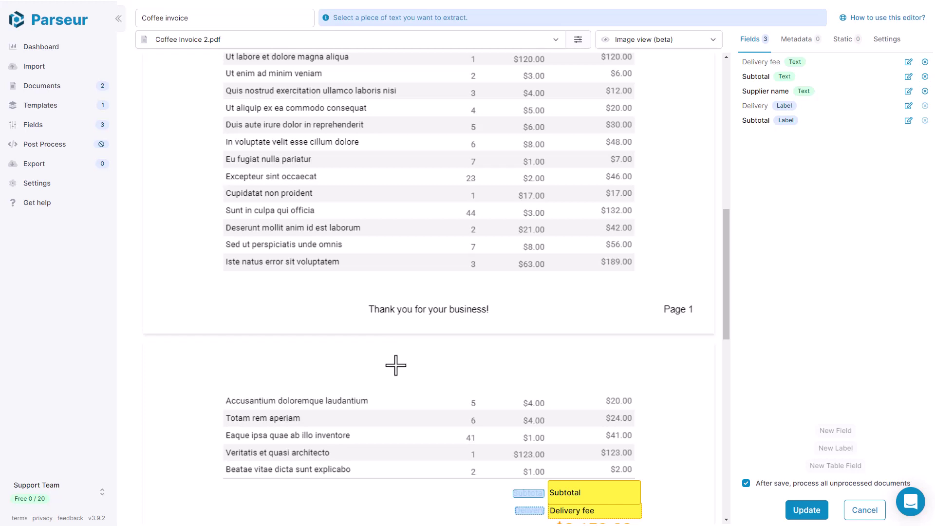
pyautogui.scroll(8, 396, 365)
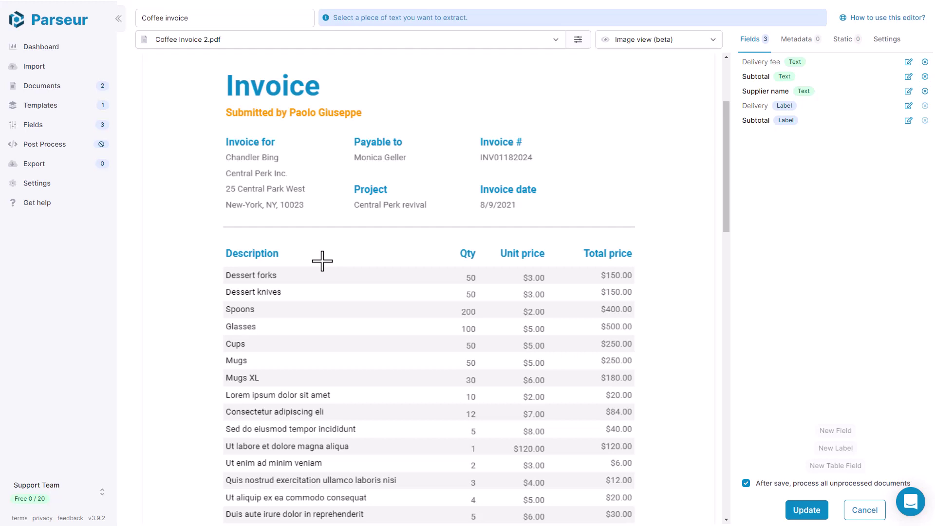
# - Save the table's Description column heading as a label
pyautogui.moveTo(220, 240); pyautogui.dragTo(289, 266)
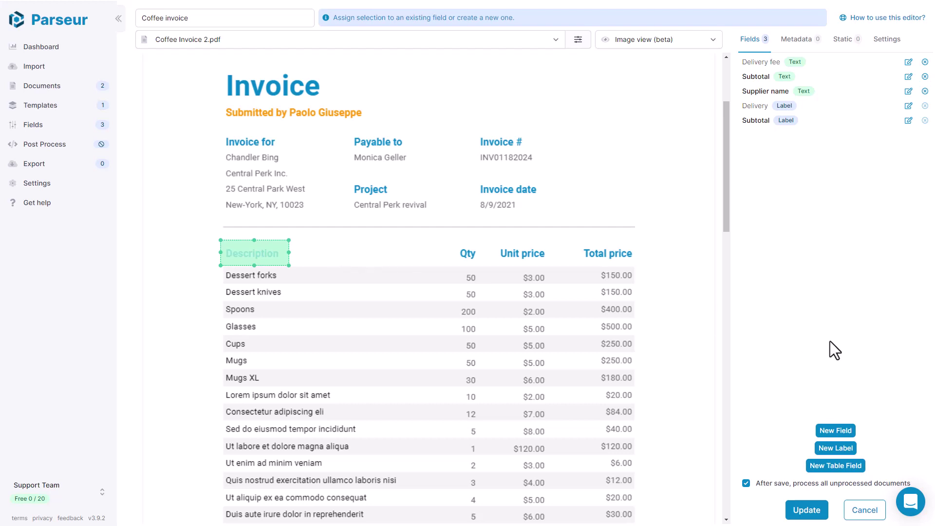
pyautogui.click(830, 448)
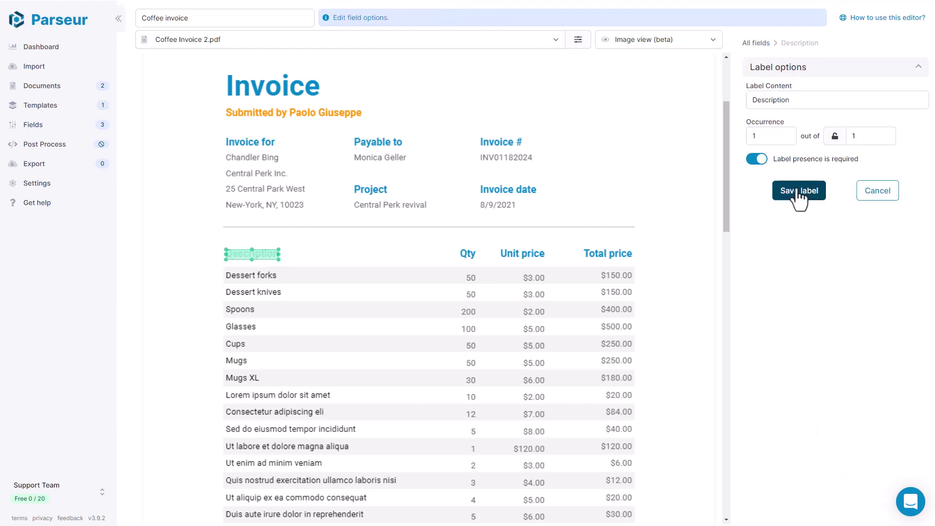
pyautogui.click(799, 192)
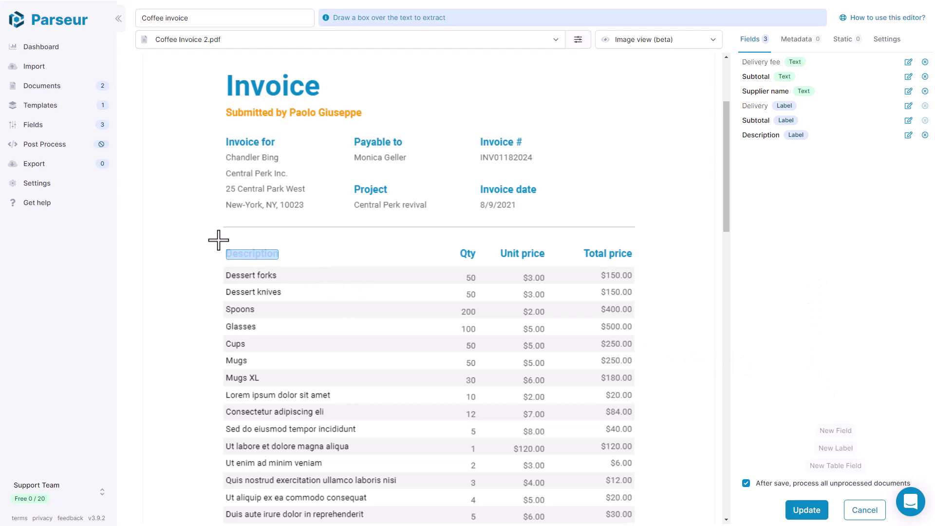
# - Box the line-item rows and create a table field named Items
pyautogui.moveTo(218, 240); pyautogui.dragTo(644, 236)
pyautogui.scroll(-4, 653, 320)
pyautogui.scroll(-5, 643, 292)
pyautogui.scroll(-4, 646, 277)
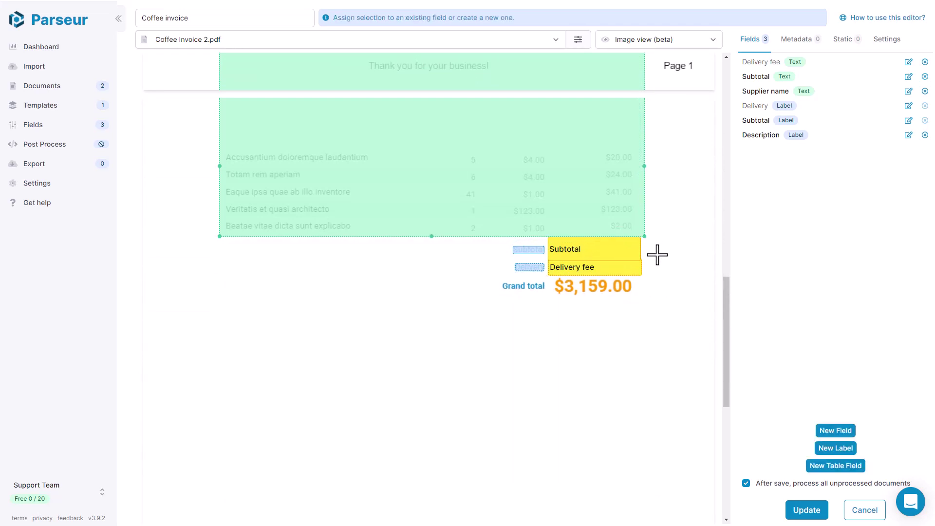
pyautogui.click(829, 467)
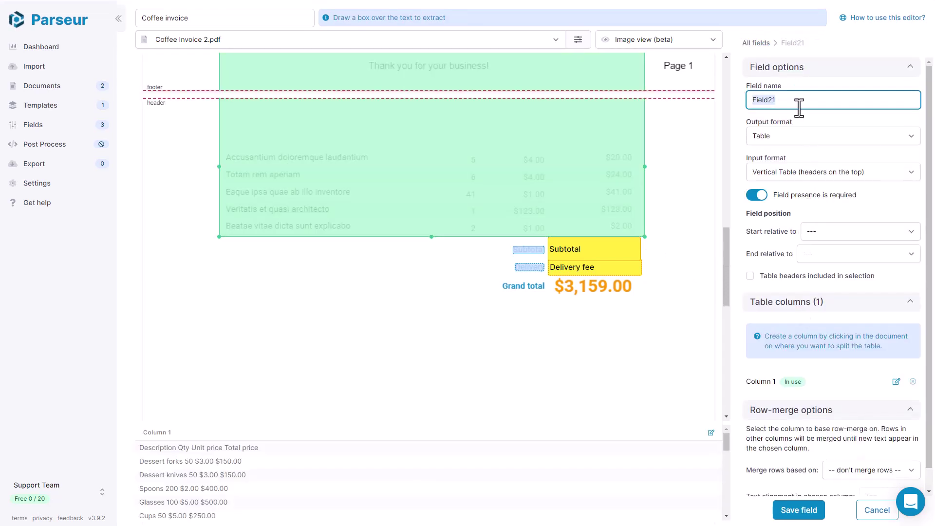
pyautogui.write('Items')
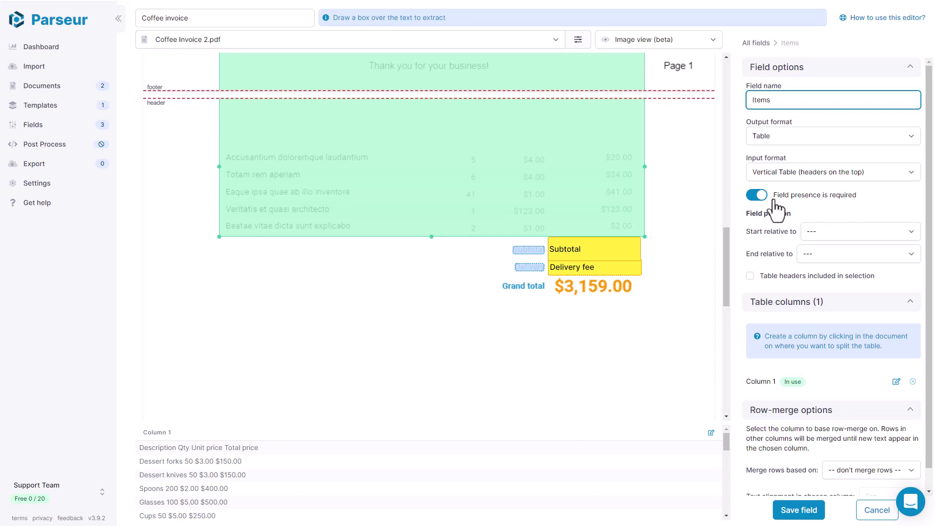
# - Anchor the Items table from the Description label to Subtotal, with table headers included
pyautogui.scroll(4, 692, 245)
pyautogui.scroll(8, 690, 244)
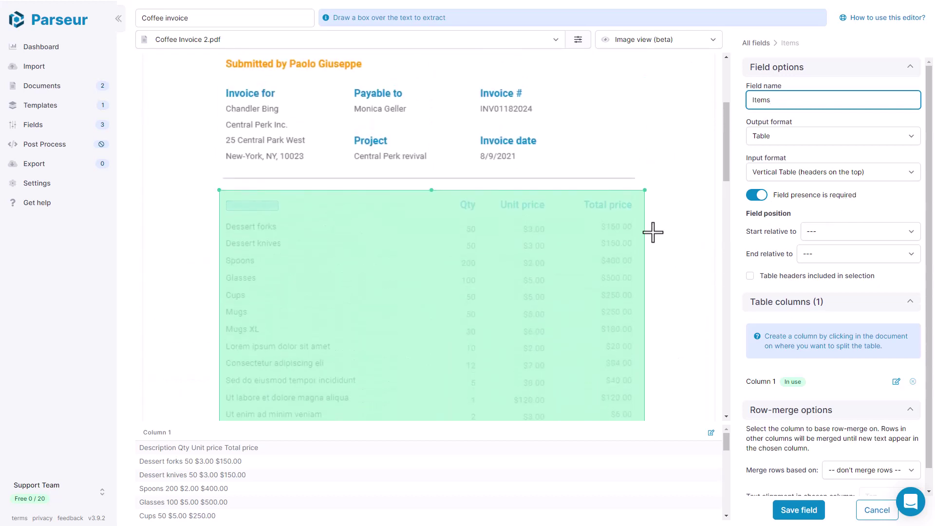
pyautogui.click(825, 227)
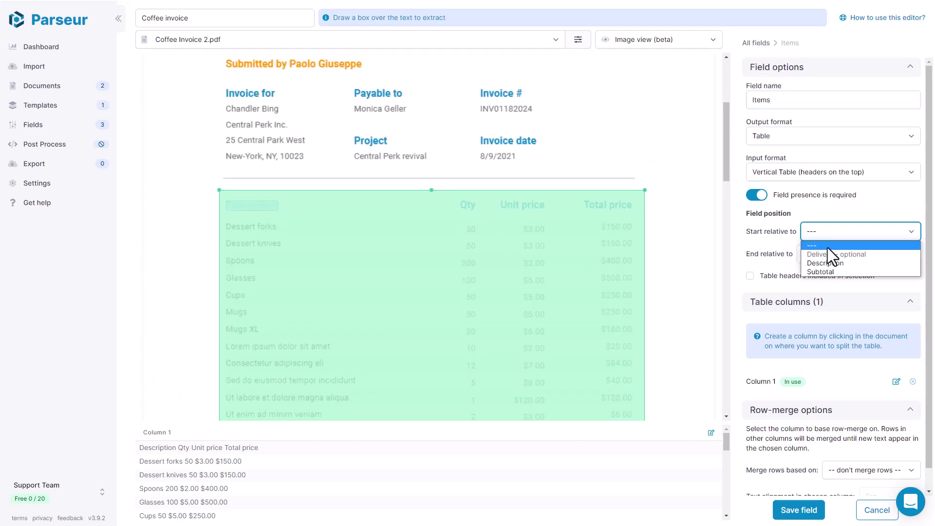
pyautogui.click(826, 262)
pyautogui.scroll(-12, 637, 229)
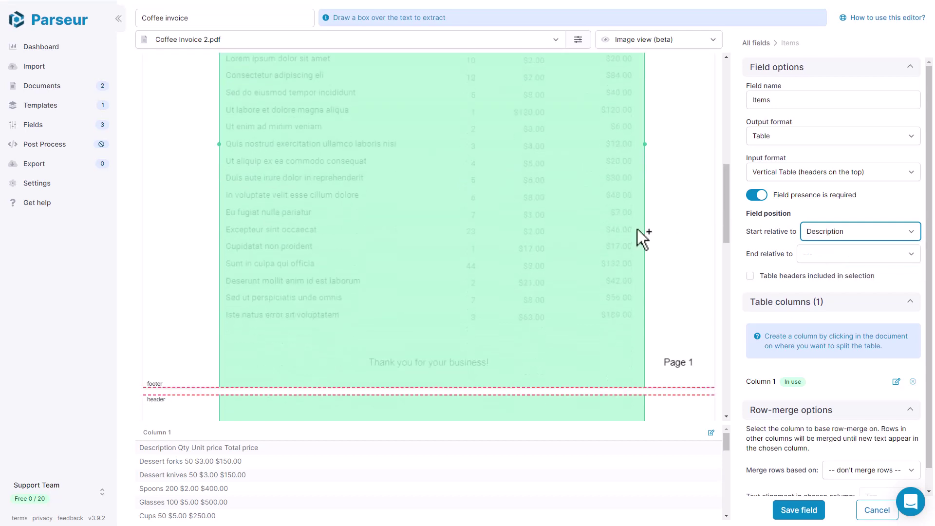
pyautogui.click(829, 253)
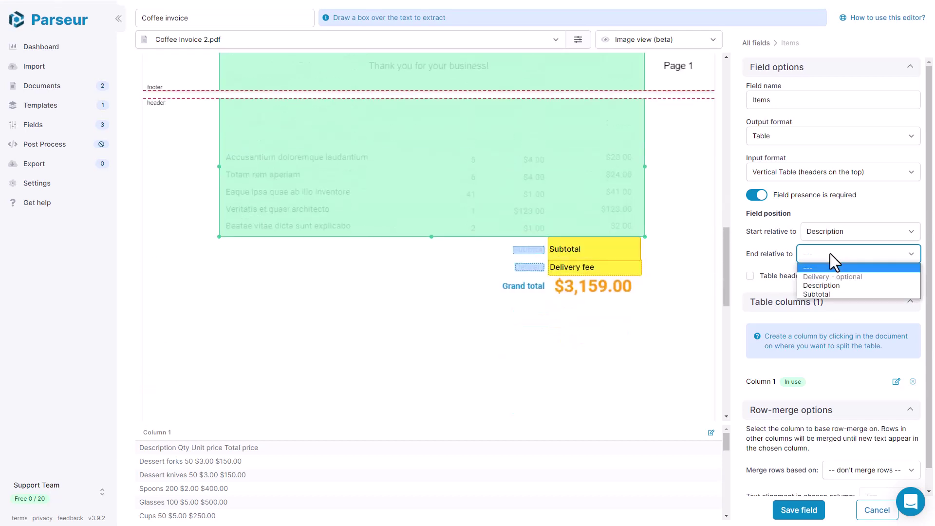
pyautogui.click(822, 290)
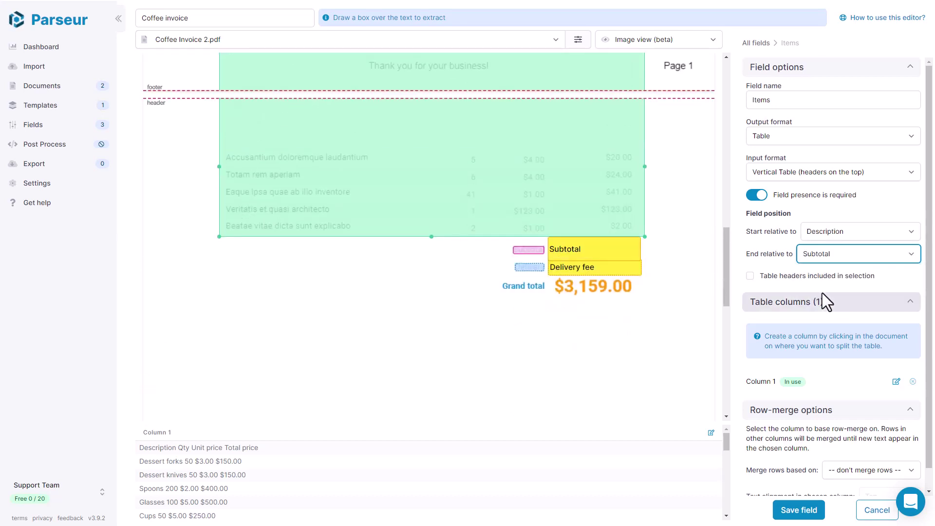
pyautogui.click(749, 276)
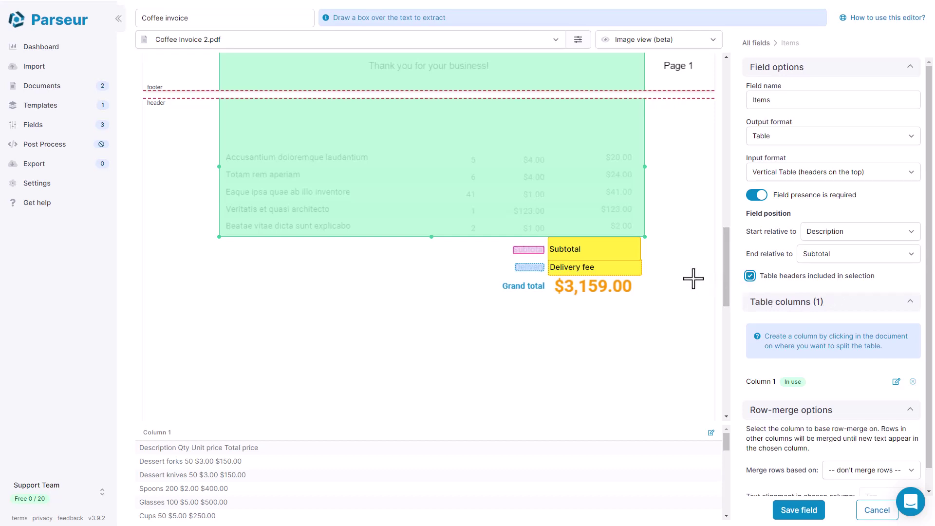
pyautogui.scroll(10, 693, 278)
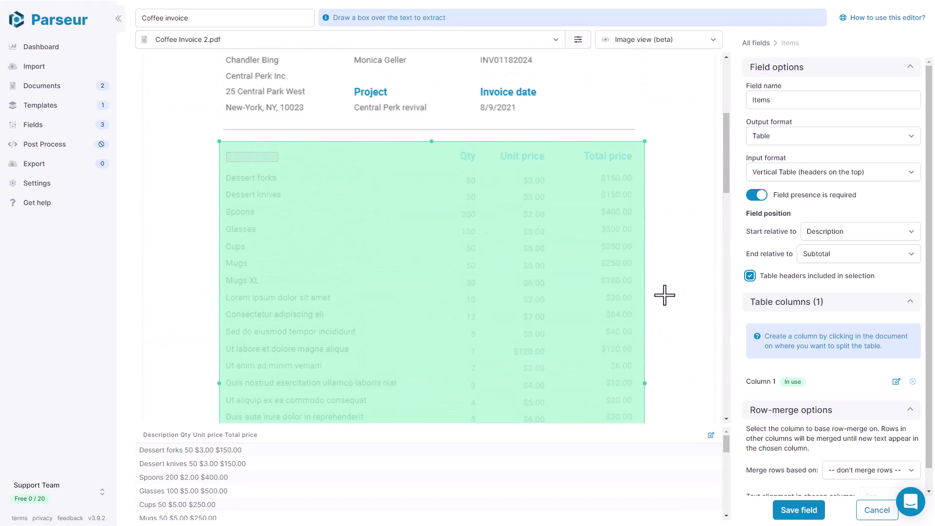
# - Add column dividers after Description, Qty and Unit price to split Items into four columns
pyautogui.scroll(-3, 677, 290)
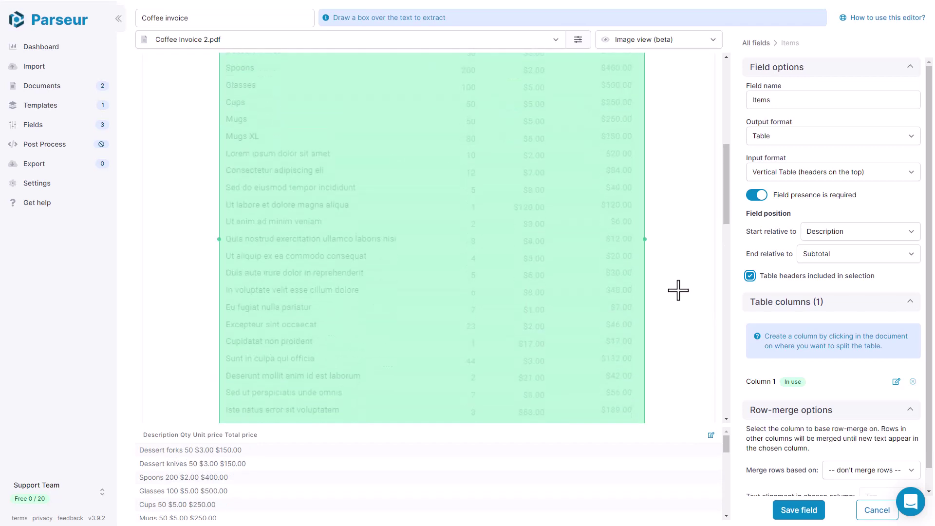
pyautogui.scroll(2, 678, 290)
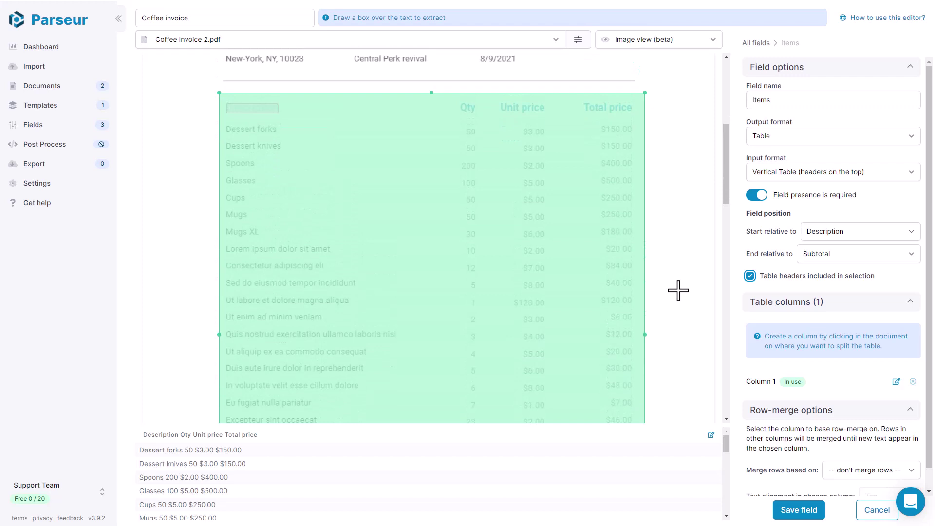
pyautogui.click(447, 125)
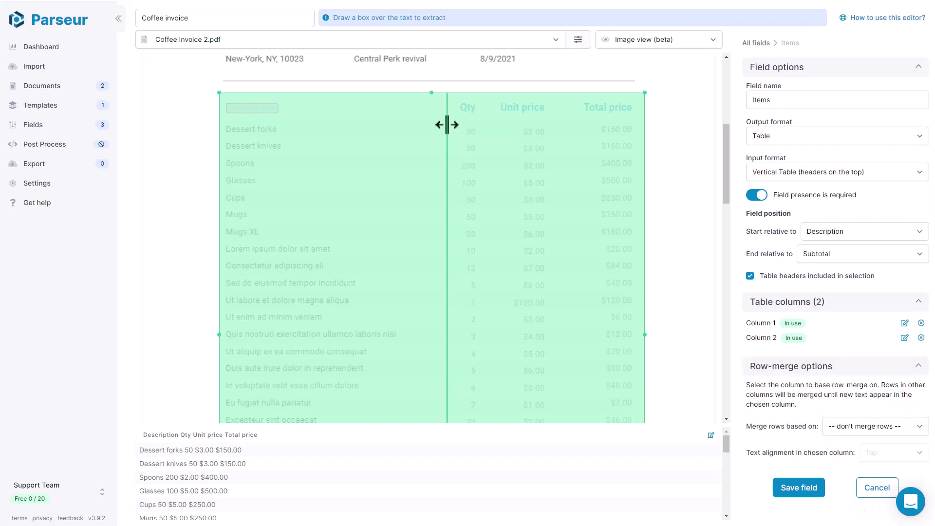
pyautogui.click(481, 130)
pyautogui.click(548, 132)
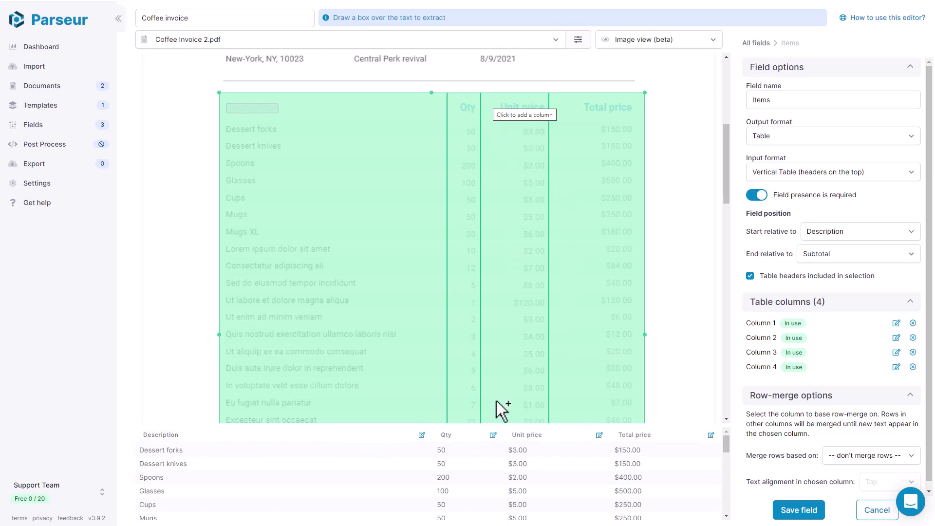
# - Rename the Items table's second column to 'Quantity'
pyautogui.click(468, 436)
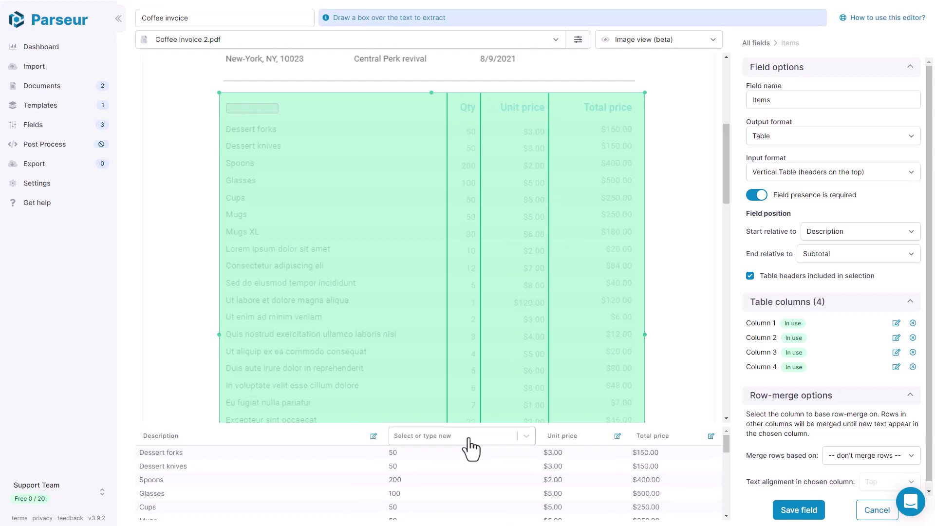
pyautogui.click(469, 437)
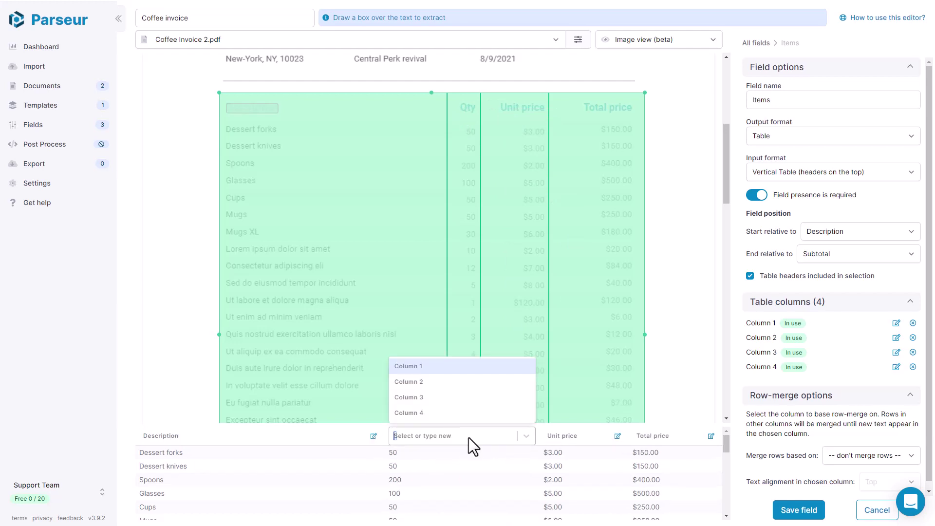
pyautogui.write('Qua')
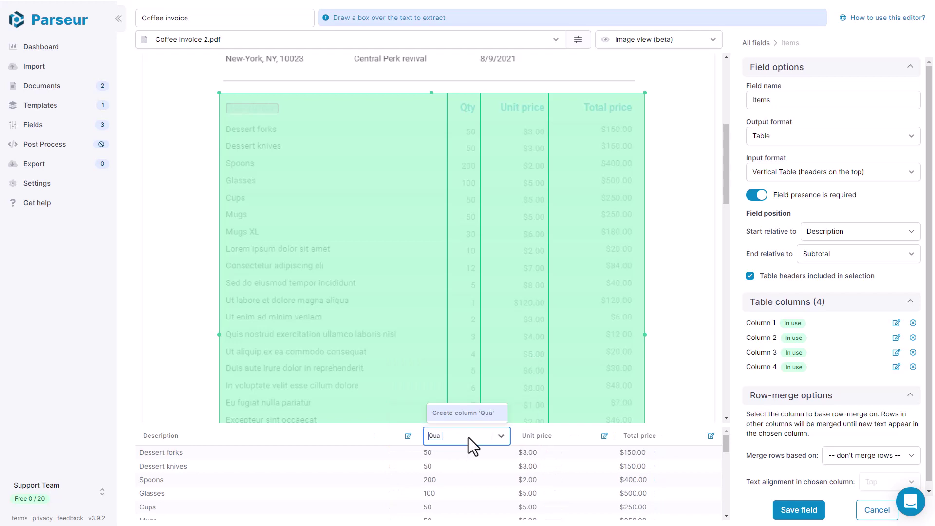
pyautogui.write('ntity')
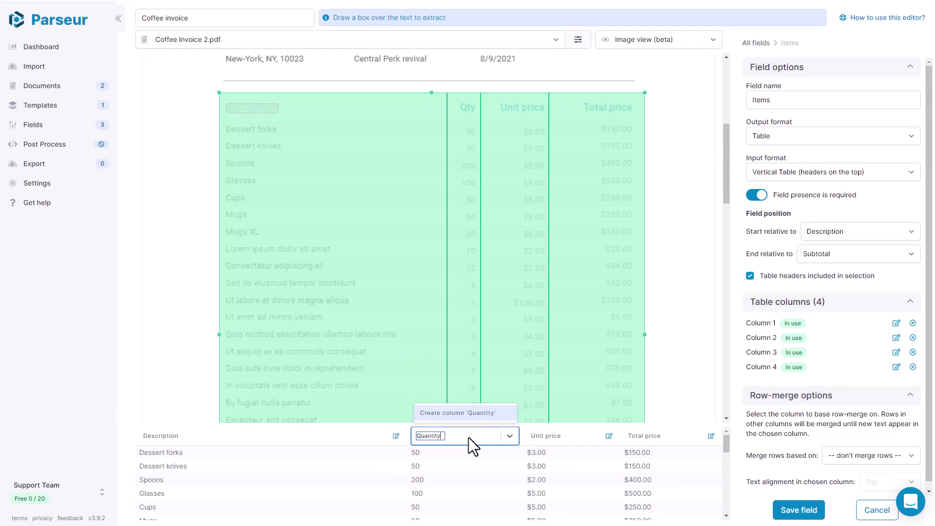
pyautogui.click(460, 414)
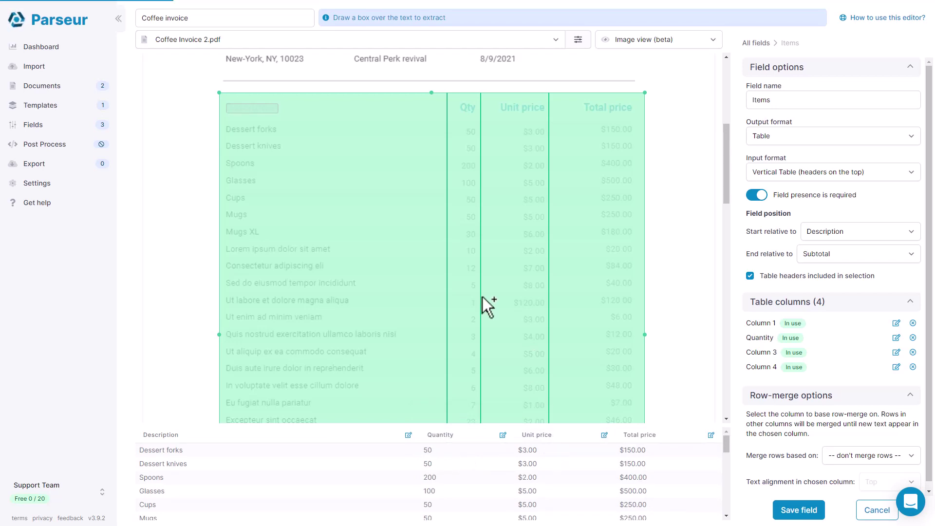
pyautogui.scroll(-10, 422, 221)
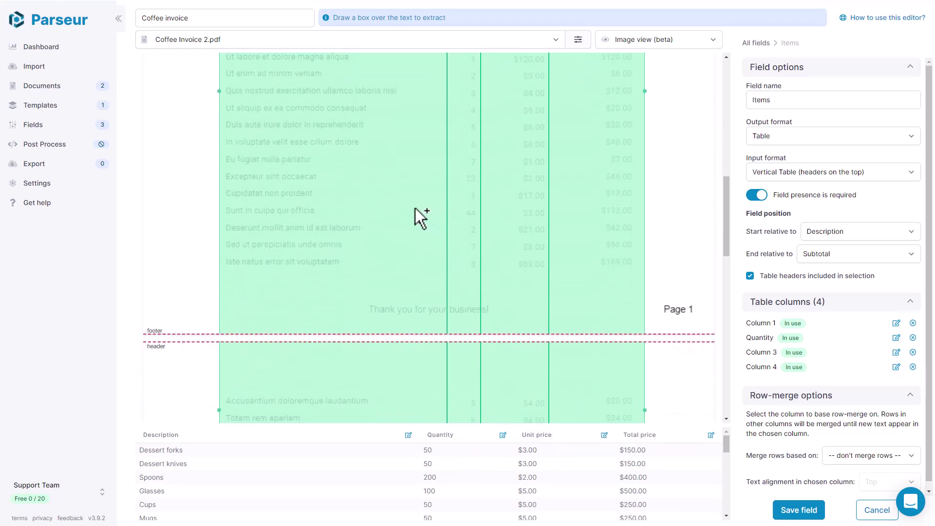
# - Raise the footer margin above 'Thank you for your business!' and lower the page 2 header margin
pyautogui.scroll(-1, 415, 209)
pyautogui.scroll(4, 414, 209)
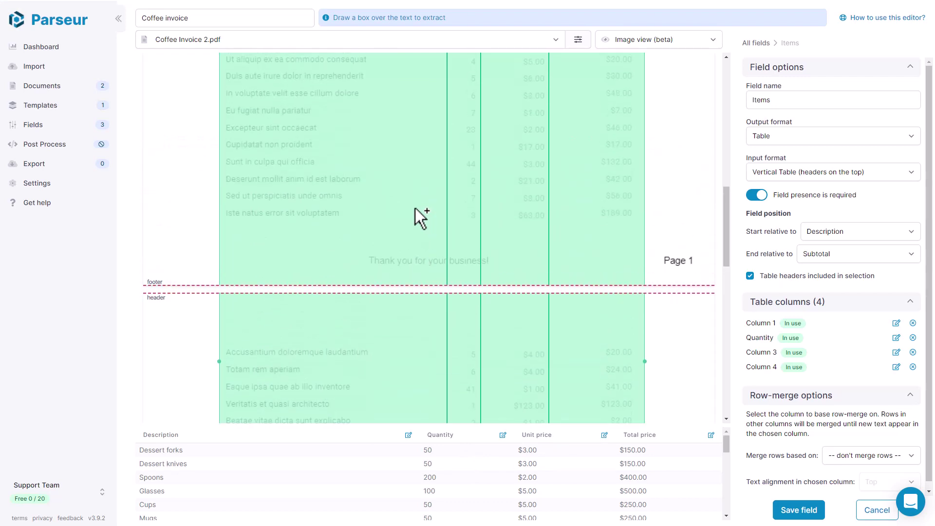
pyautogui.scroll(-1, 415, 209)
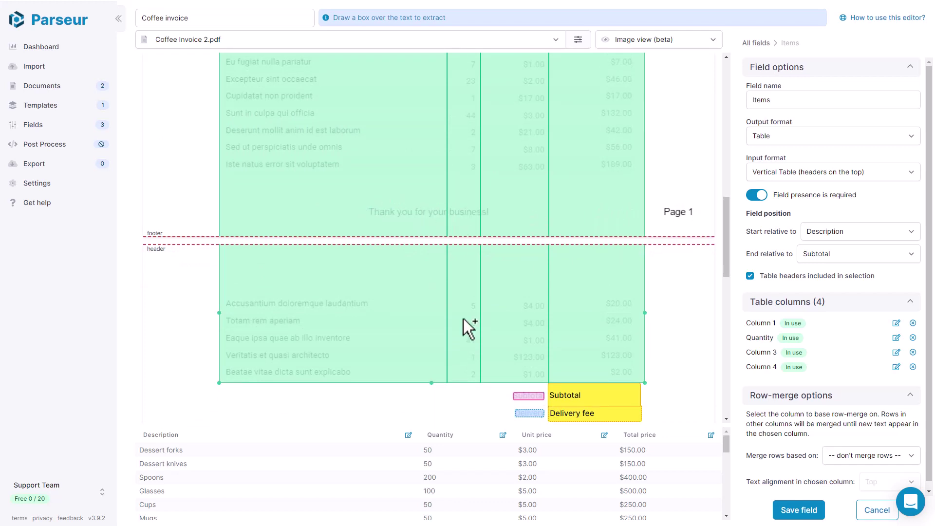
pyautogui.scroll(-10, 359, 473)
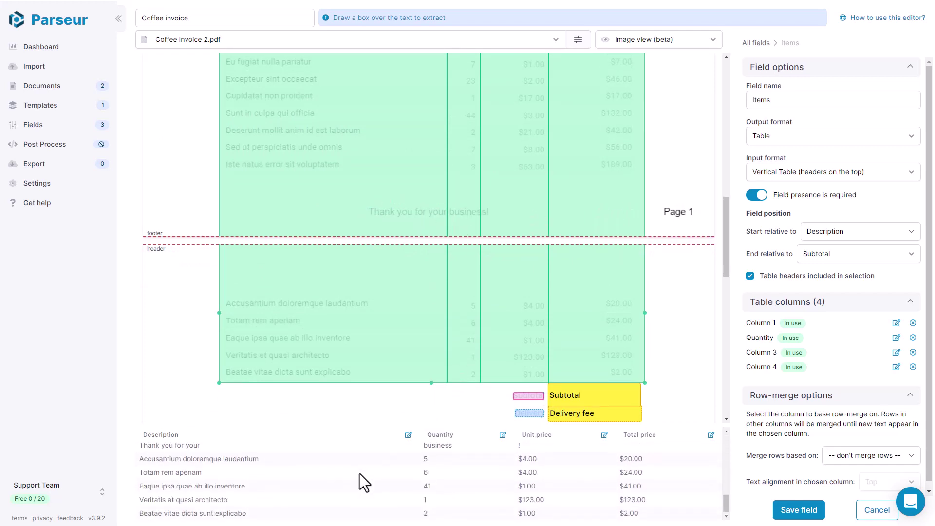
pyautogui.scroll(-3, 359, 474)
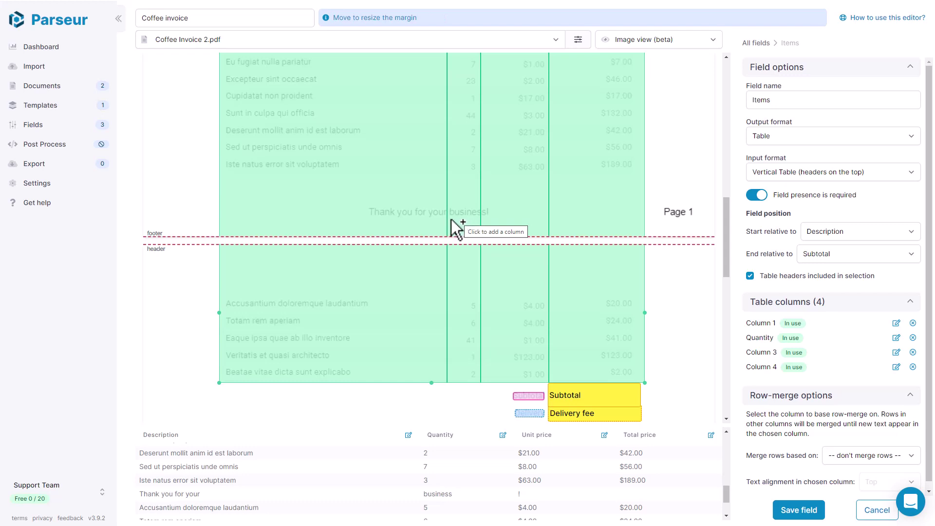
pyautogui.moveTo(422, 237); pyautogui.dragTo(419, 186)
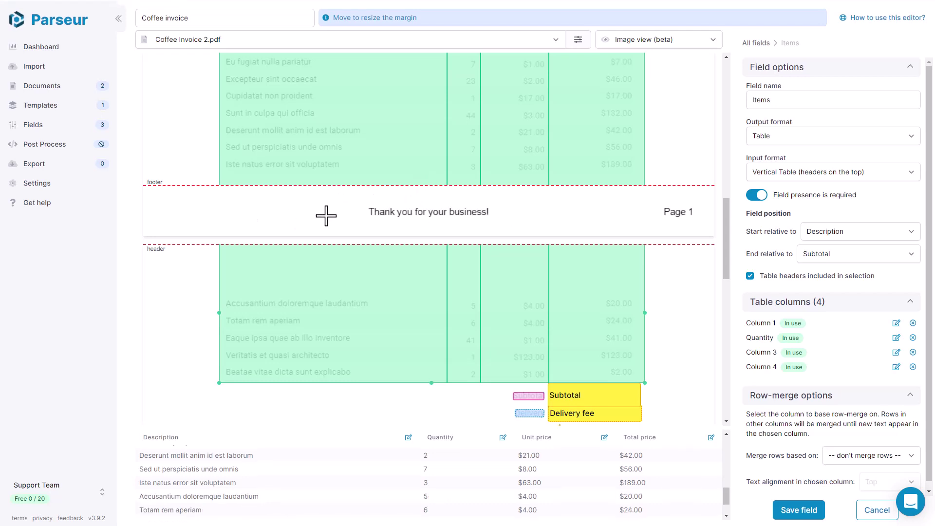
pyautogui.moveTo(339, 246); pyautogui.dragTo(336, 282)
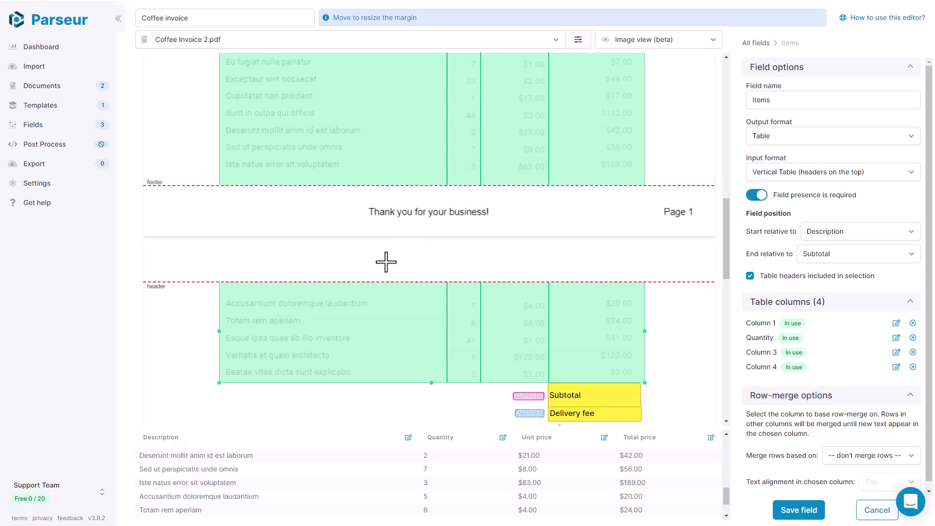
# - Save the Items field and updated template, then open Coffee Invoice 2.pdf
pyautogui.click(786, 512)
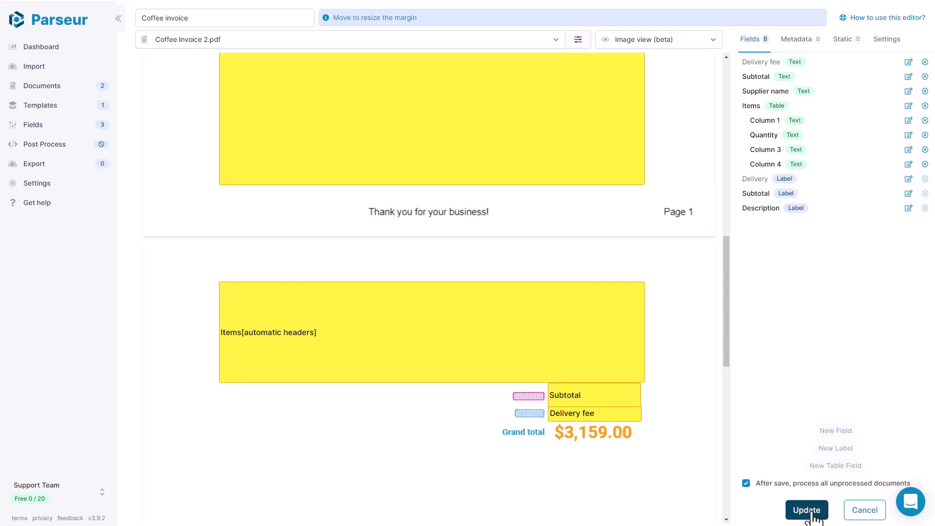
pyautogui.click(808, 516)
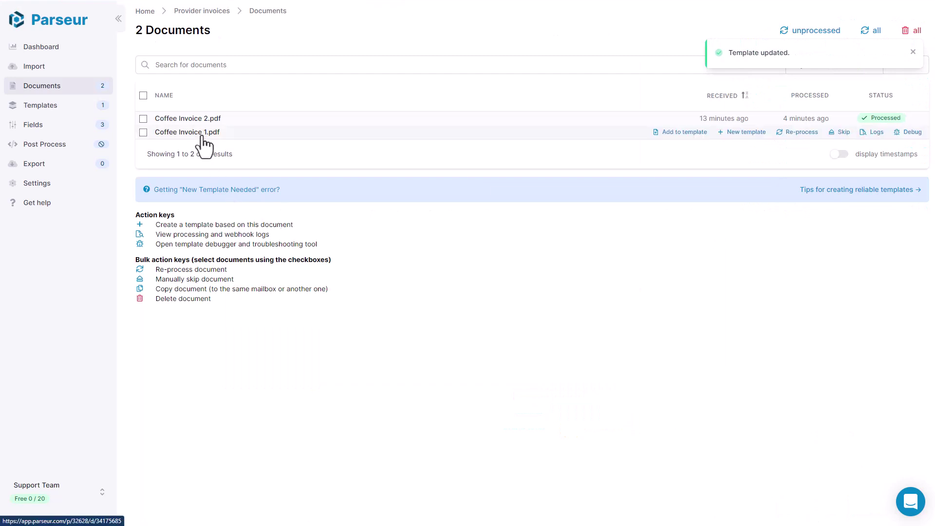
pyautogui.click(197, 120)
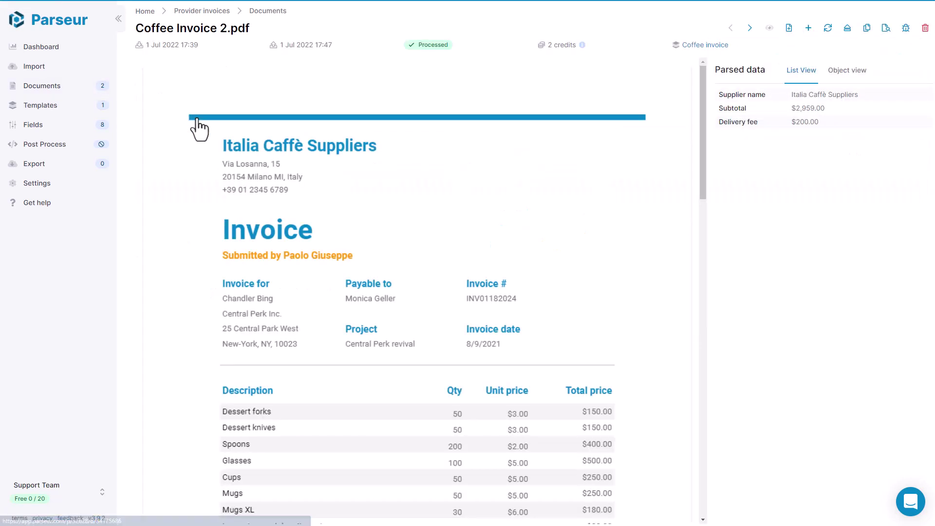
# - Re-process Coffee Invoice 2 and review its Items list in the JSON parsed data
pyautogui.click(828, 29)
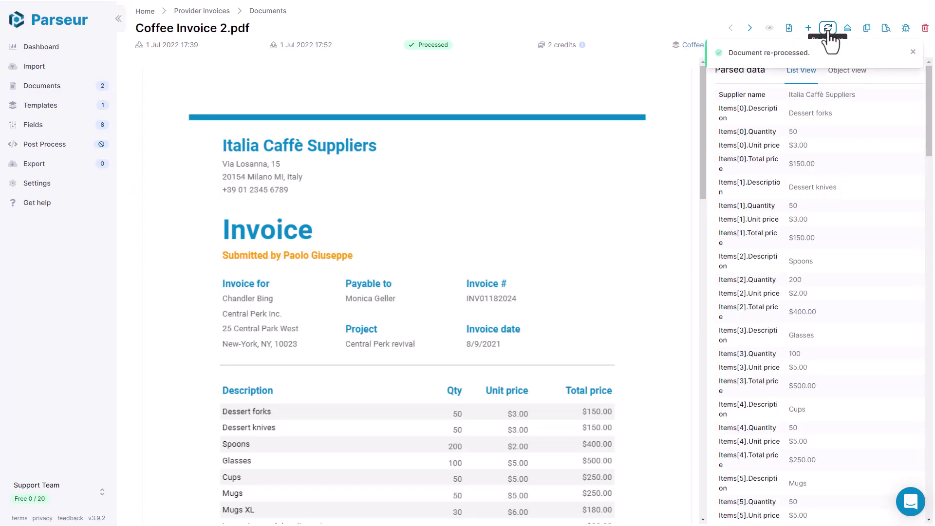
pyautogui.click(847, 78)
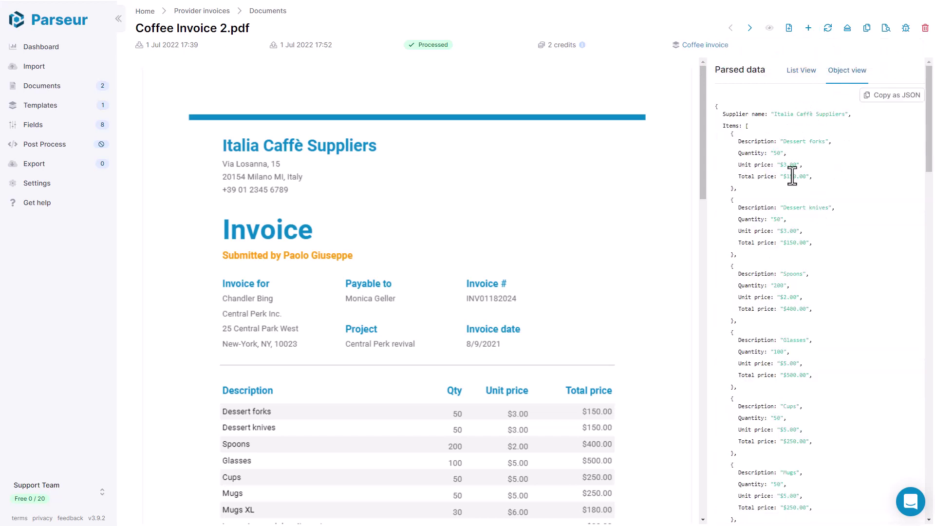
pyautogui.scroll(-1, 792, 175)
pyautogui.scroll(-15, 793, 176)
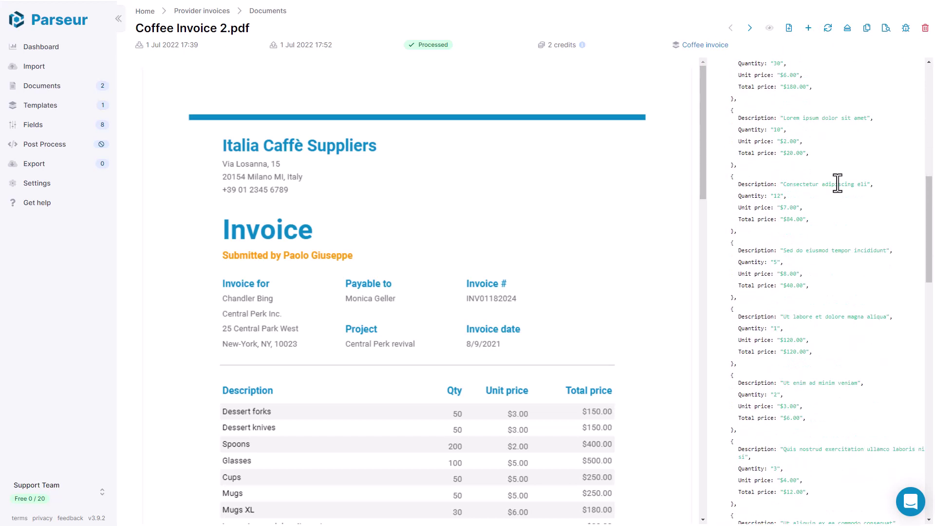
pyautogui.scroll(-10, 826, 218)
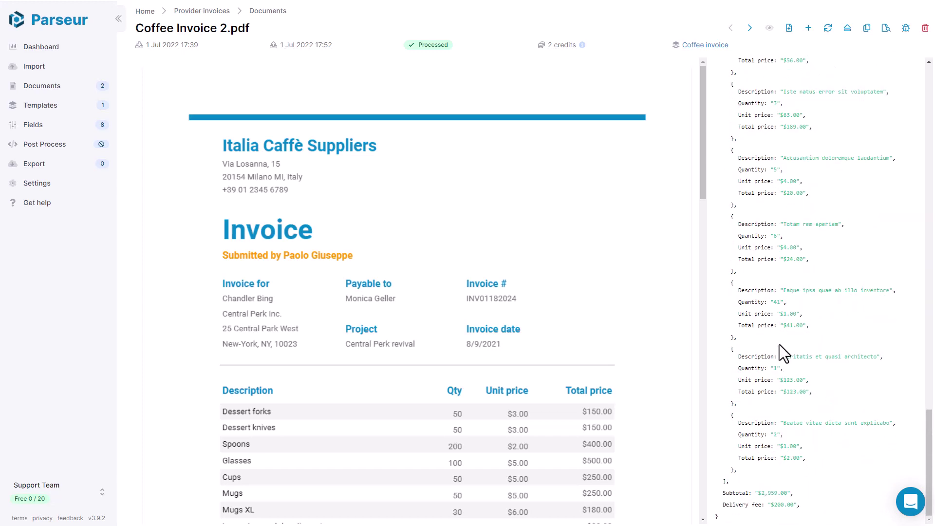
pyautogui.scroll(-15, 580, 282)
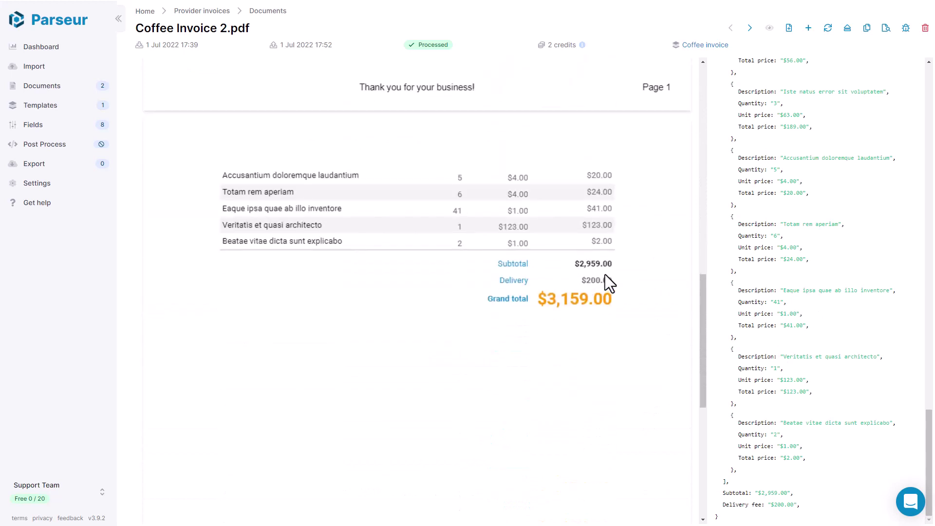
pyautogui.scroll(1, 604, 273)
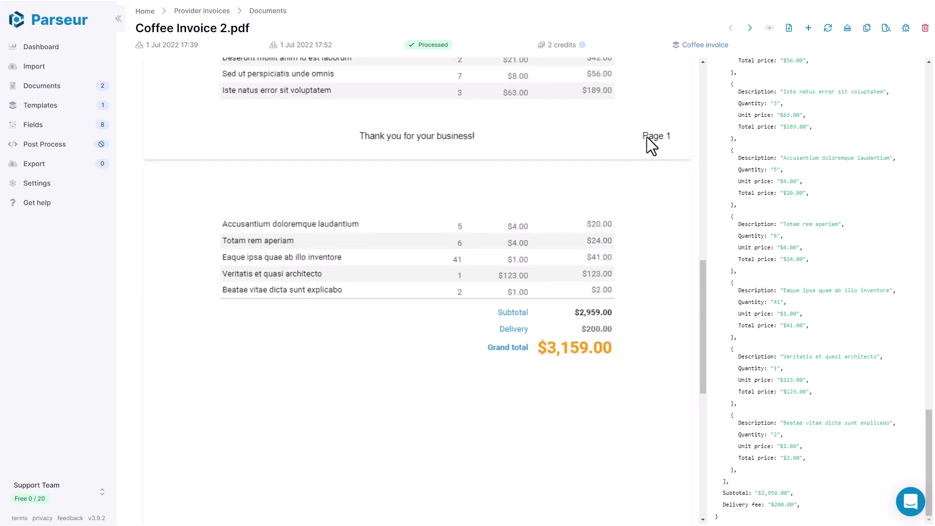
# - Move to Coffee Invoice 1.pdf and re-process it with the current template
pyautogui.click(750, 29)
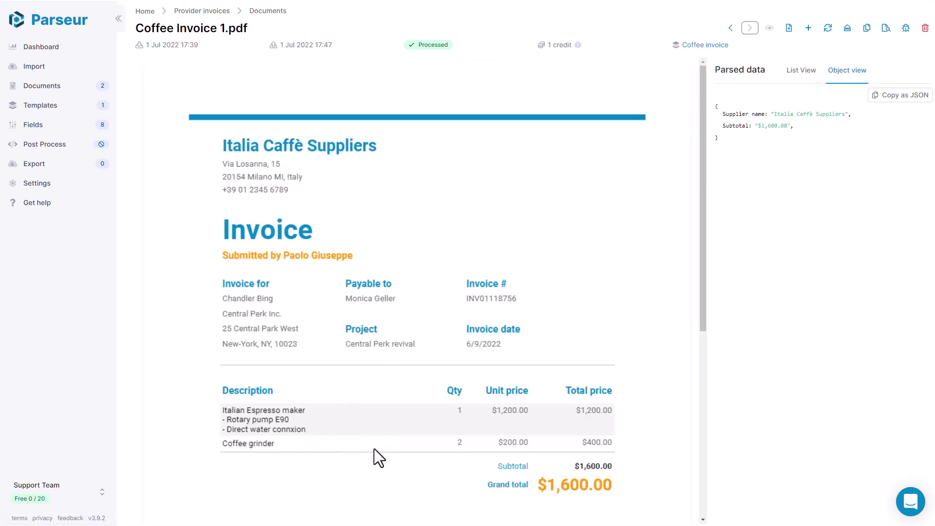
pyautogui.click(829, 30)
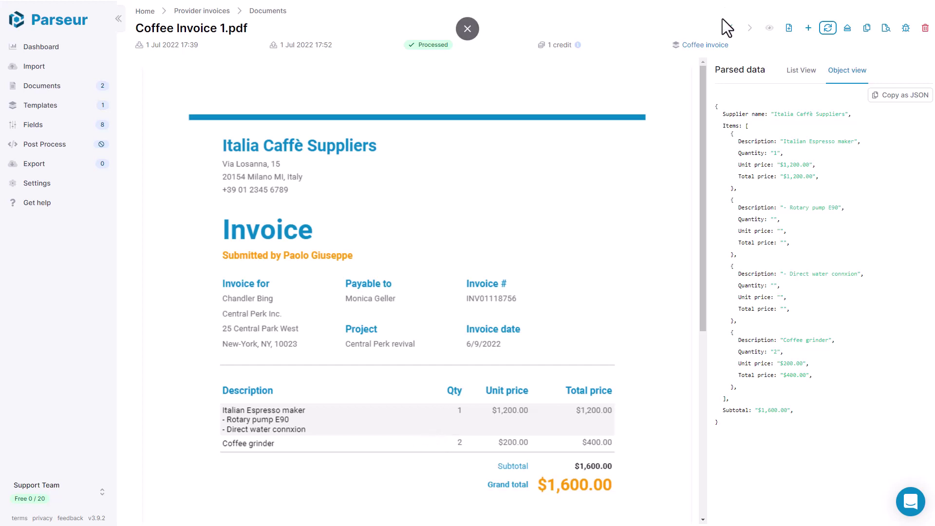
# - In the Coffee invoice template, set Items to merge rows on Quantity with Top alignment
pyautogui.click(709, 46)
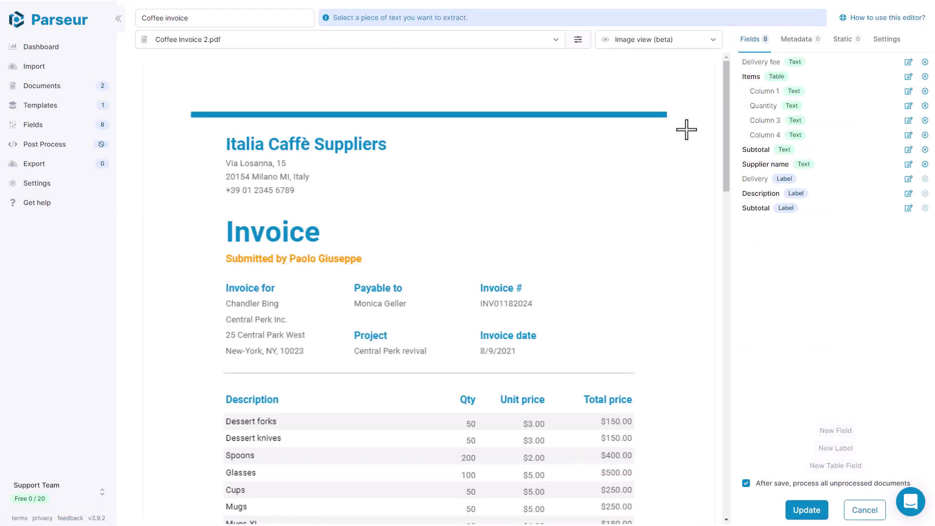
pyautogui.scroll(-4, 624, 184)
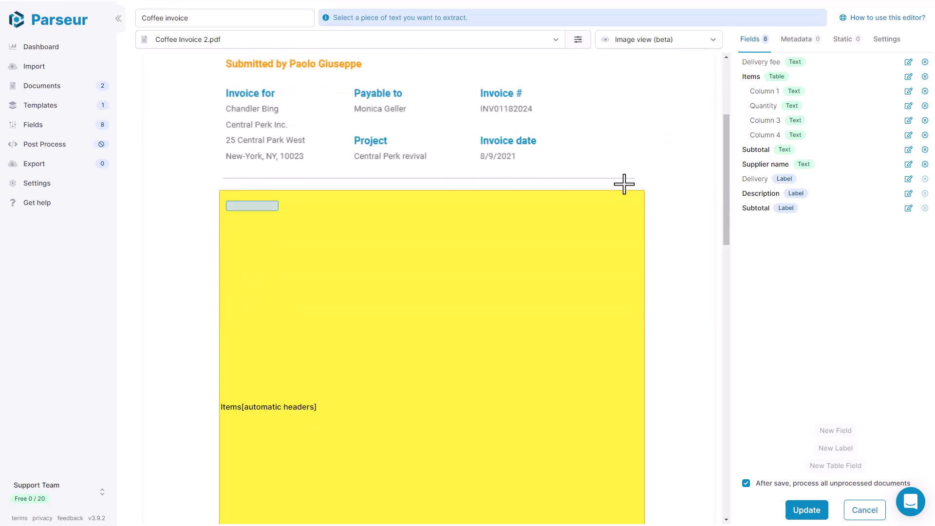
pyautogui.scroll(-4, 554, 148)
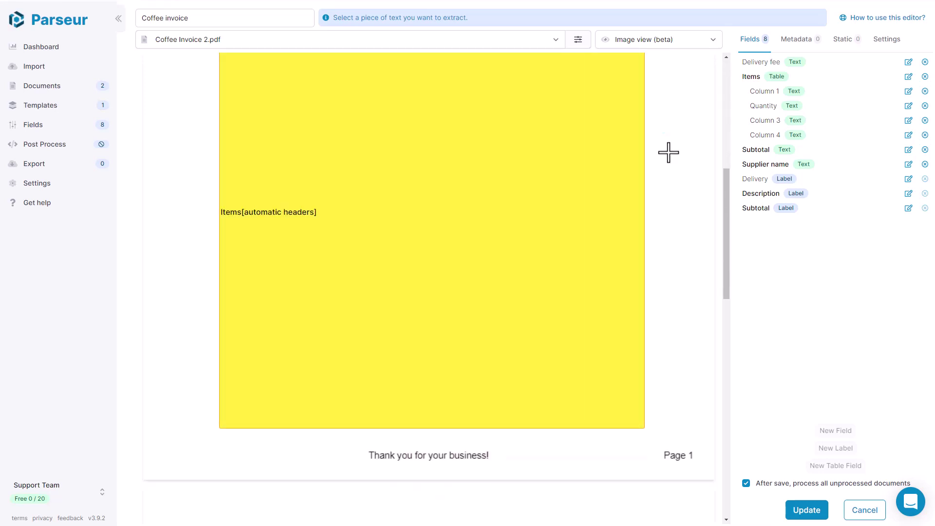
pyautogui.scroll(1, 677, 152)
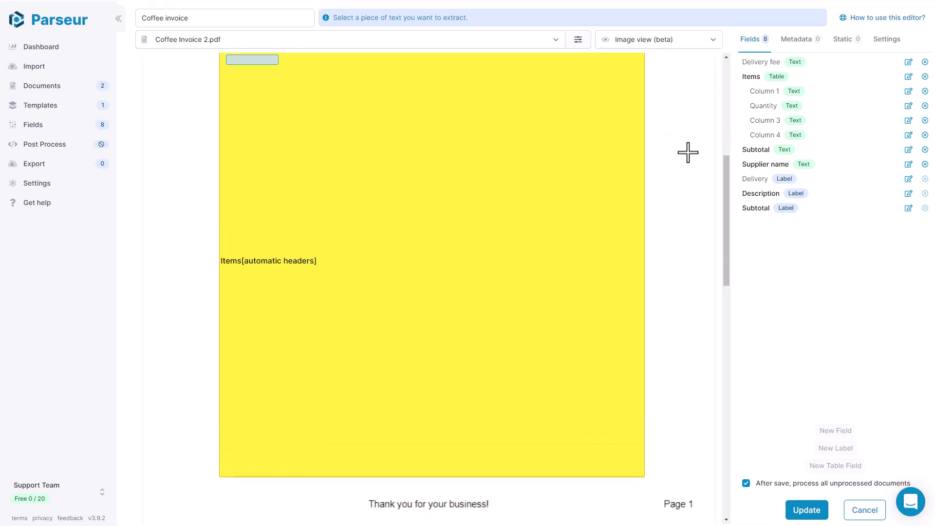
pyautogui.click(908, 76)
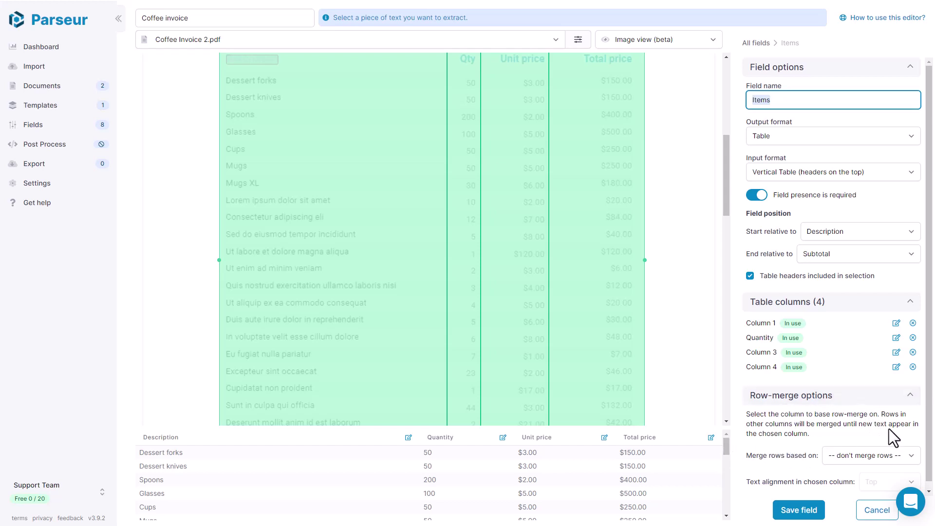
pyautogui.click(866, 457)
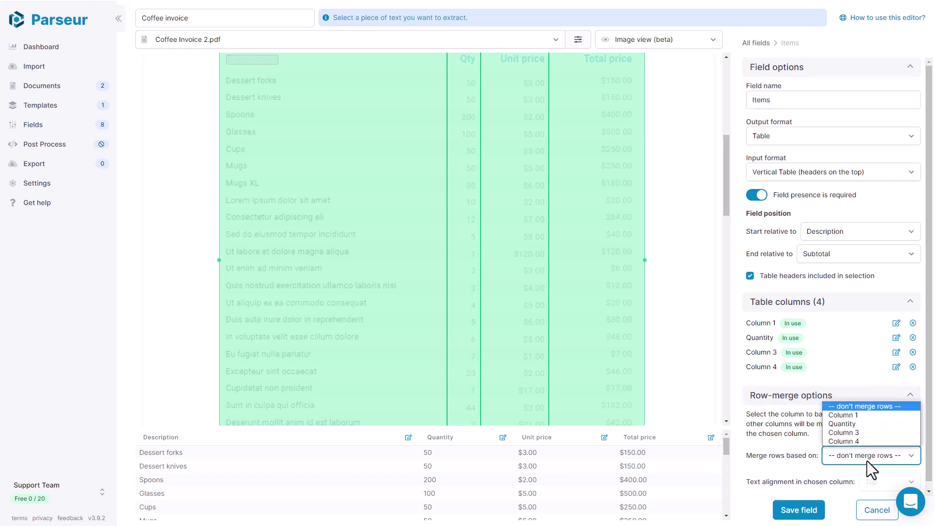
pyautogui.click(865, 423)
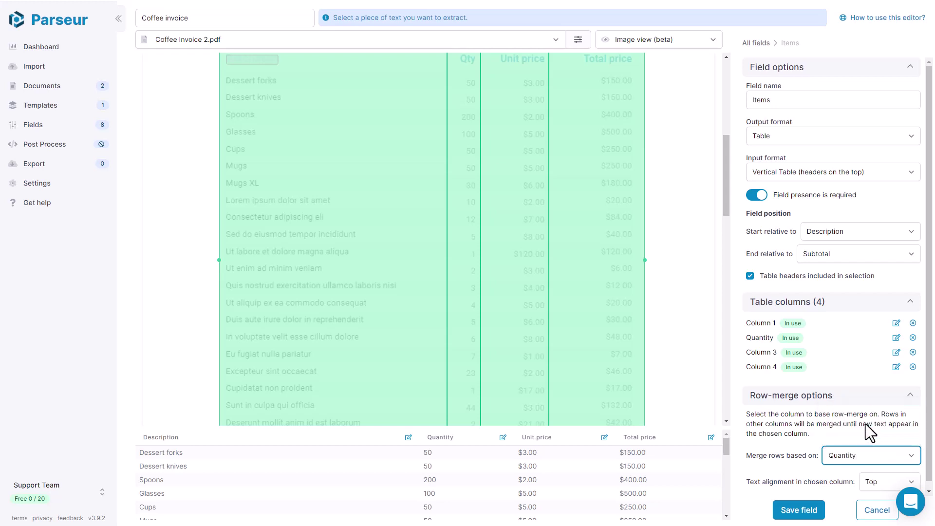
pyautogui.click(874, 480)
pyautogui.click(877, 448)
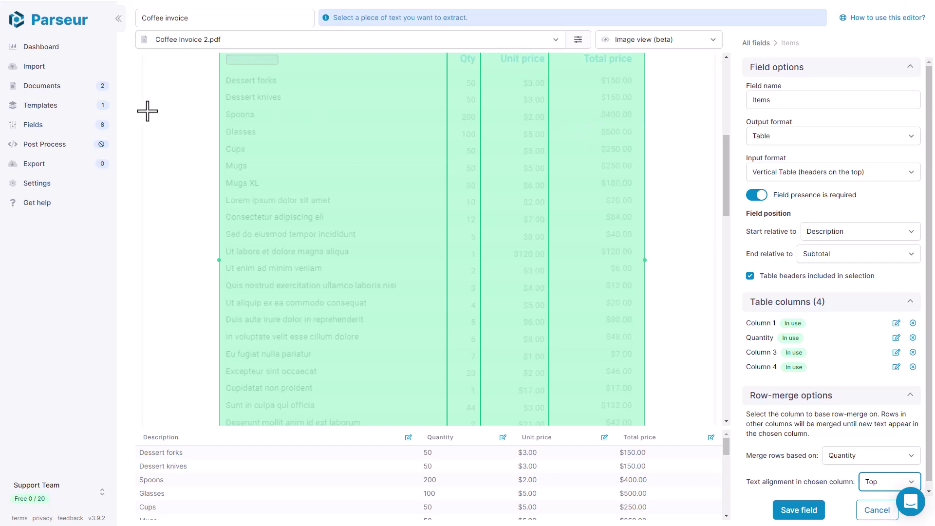
# - Leave the template editor without saving and open Coffee Invoice 1.pdf
pyautogui.click(59, 87)
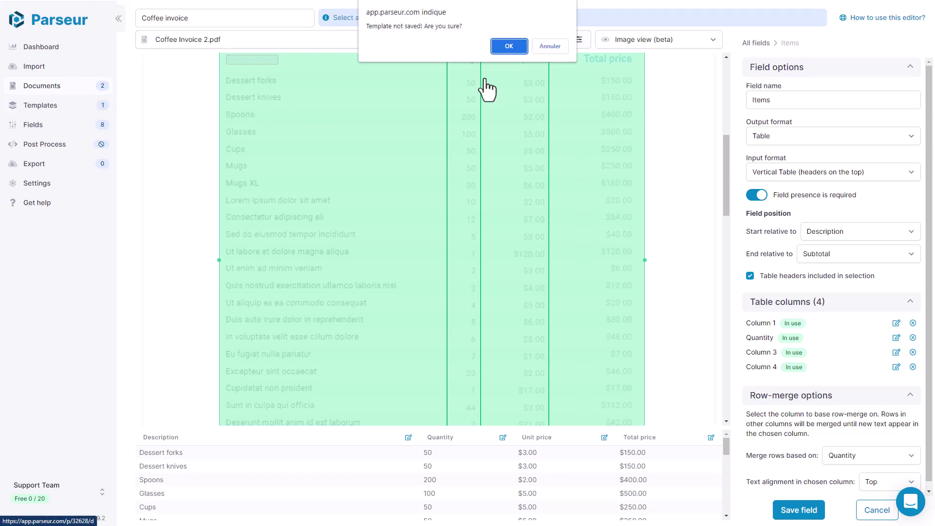
pyautogui.click(518, 43)
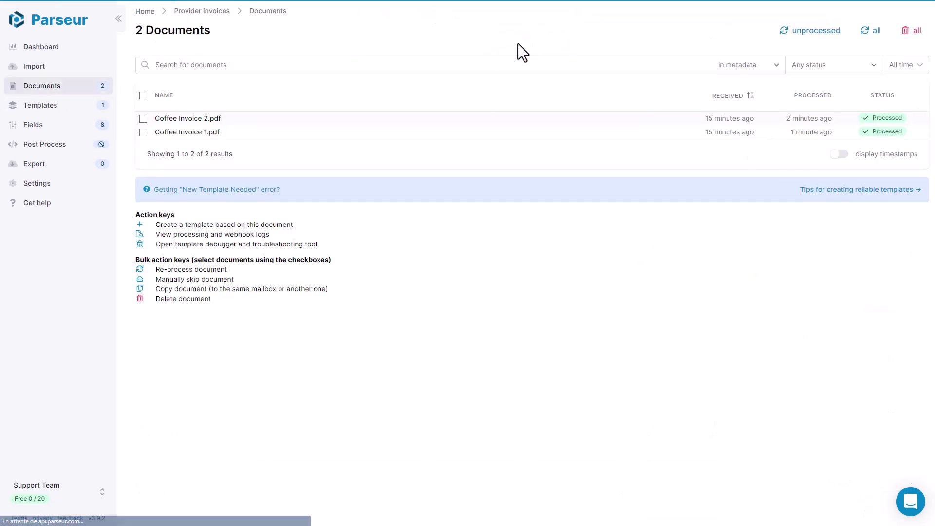
pyautogui.click(210, 132)
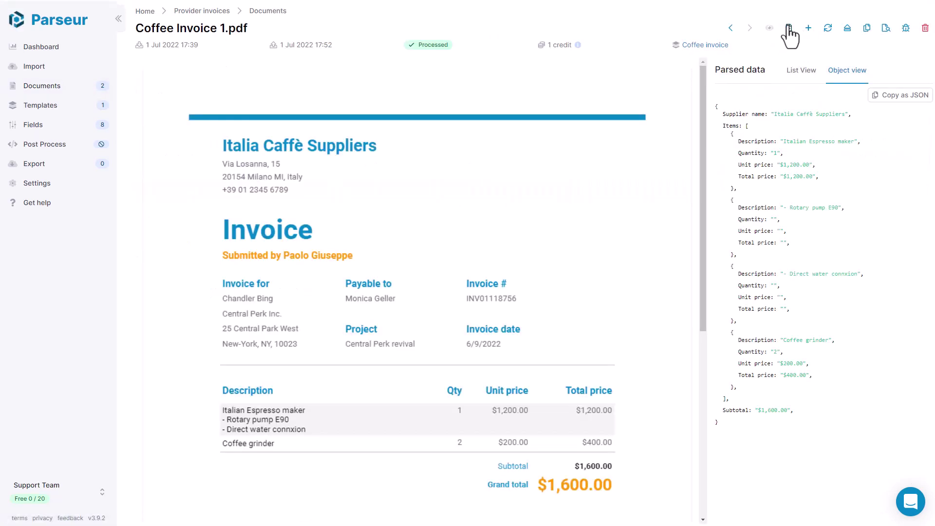
# - Add Coffee Invoice 1 as a sample to the Coffee invoice template
pyautogui.click(789, 31)
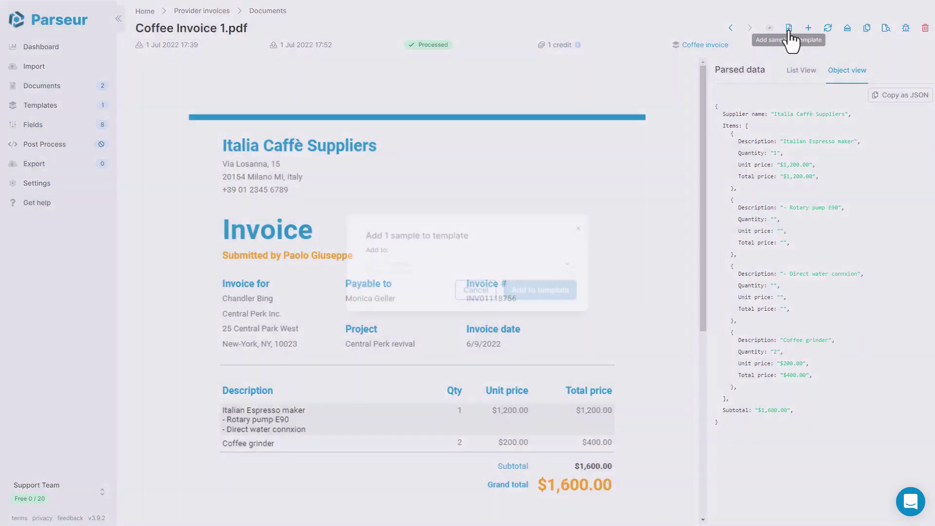
pyautogui.click(430, 269)
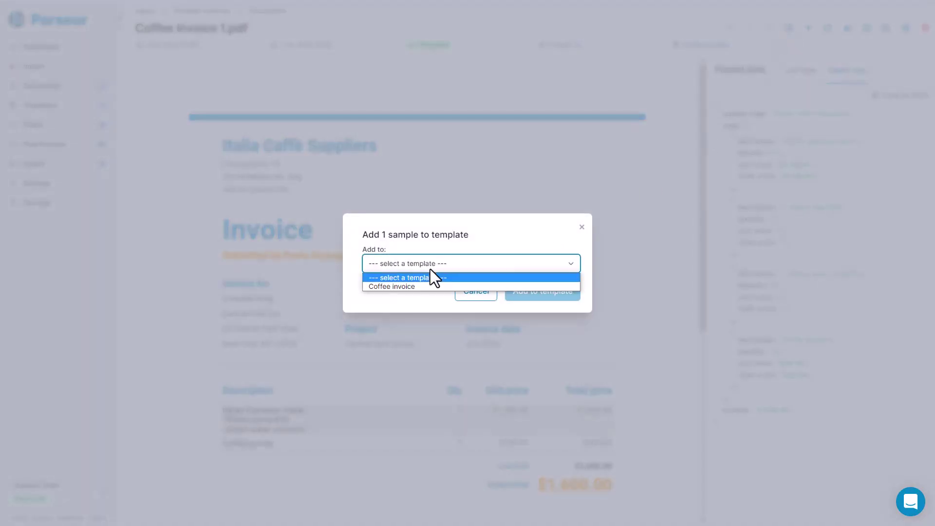
pyautogui.click(425, 285)
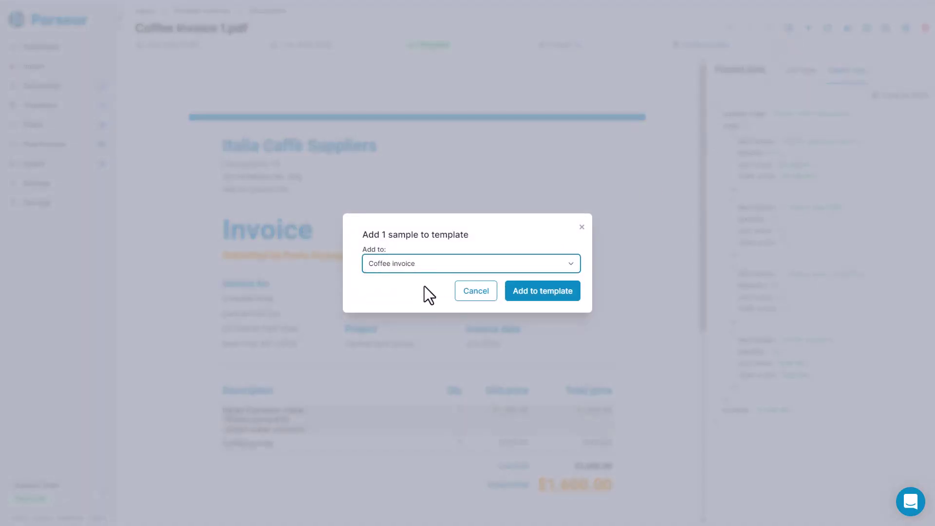
pyautogui.click(549, 300)
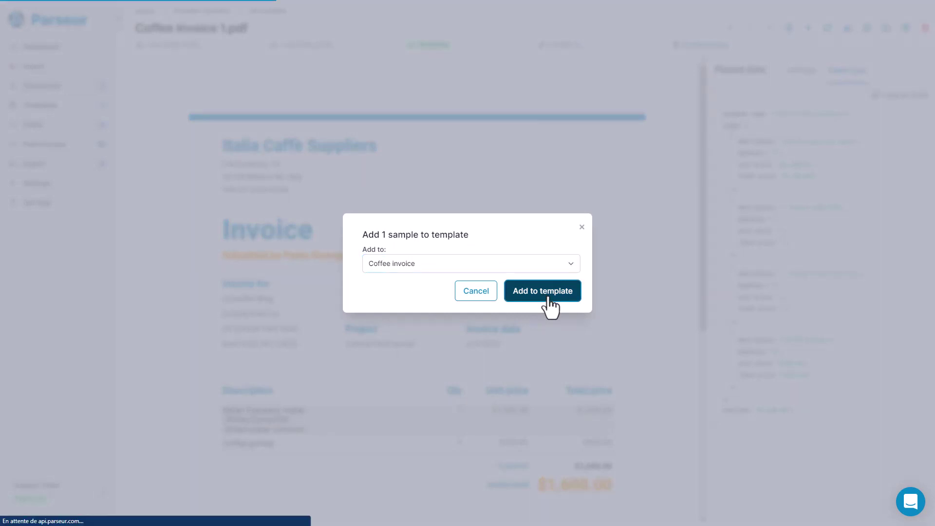
pyautogui.scroll(-1, 584, 208)
pyautogui.scroll(1, 584, 208)
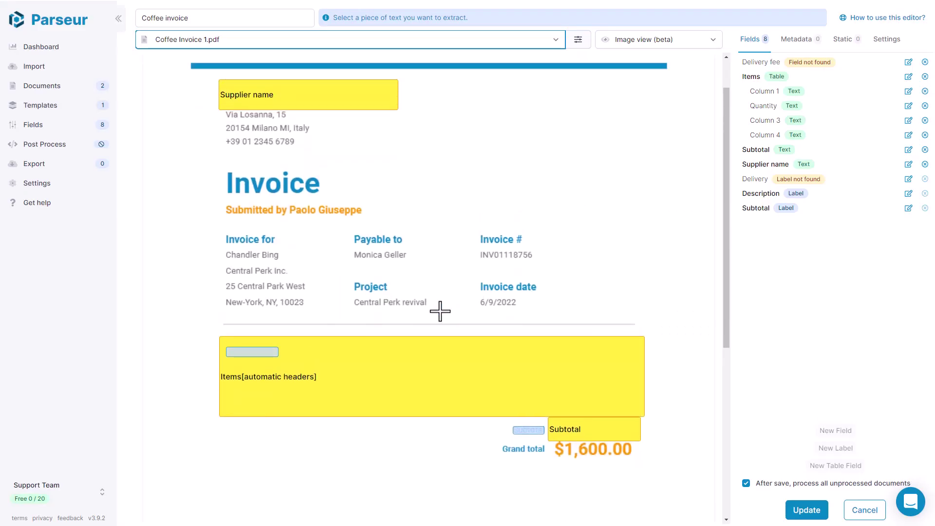
# - Set the Items table field to merge rows on Quantity with Top text alignment
pyautogui.click(373, 389)
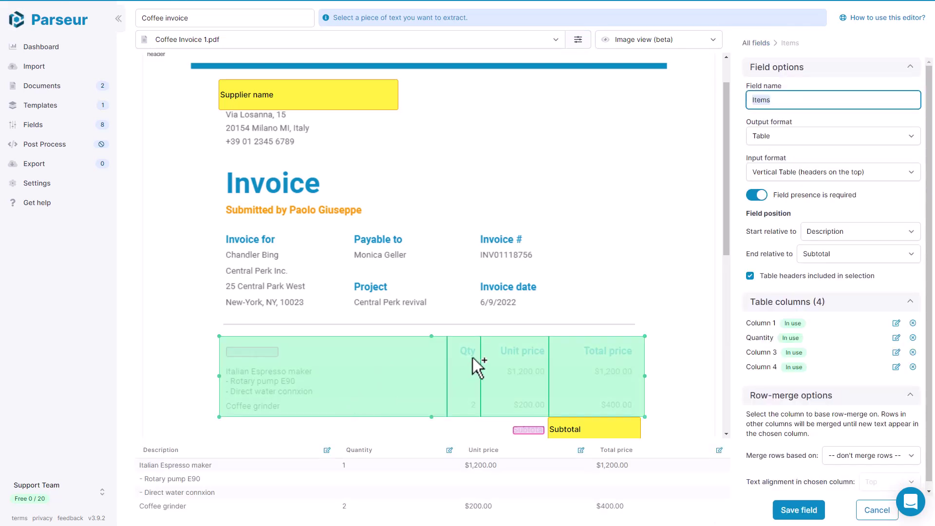
pyautogui.scroll(-2, 654, 213)
pyautogui.scroll(-3, 653, 213)
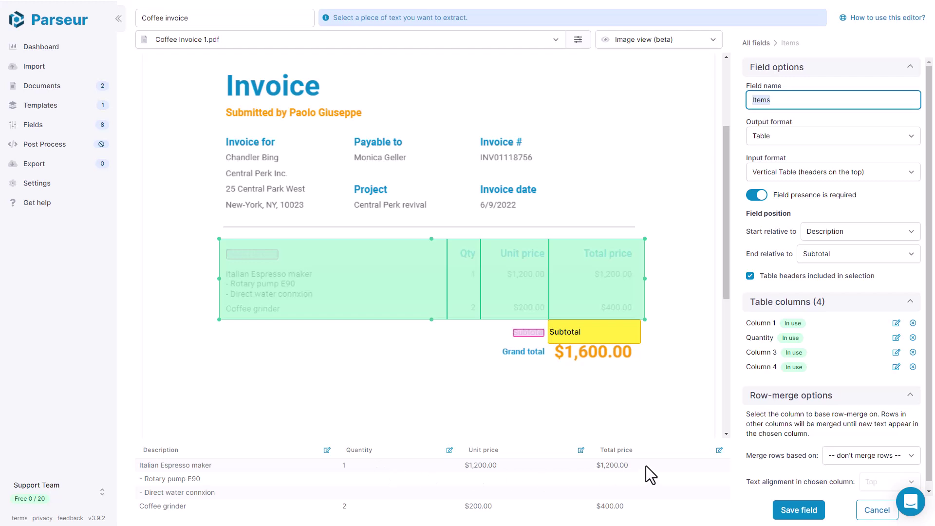
pyautogui.click(878, 455)
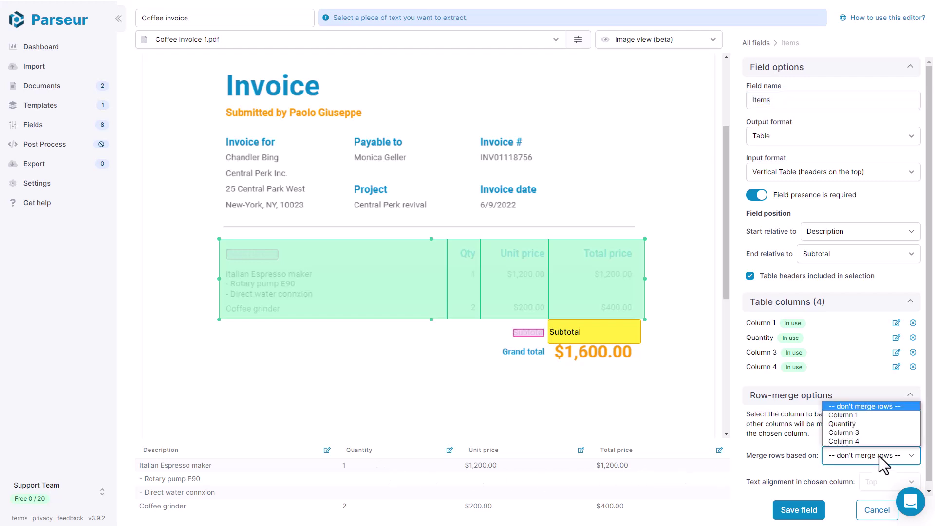
pyautogui.click(850, 424)
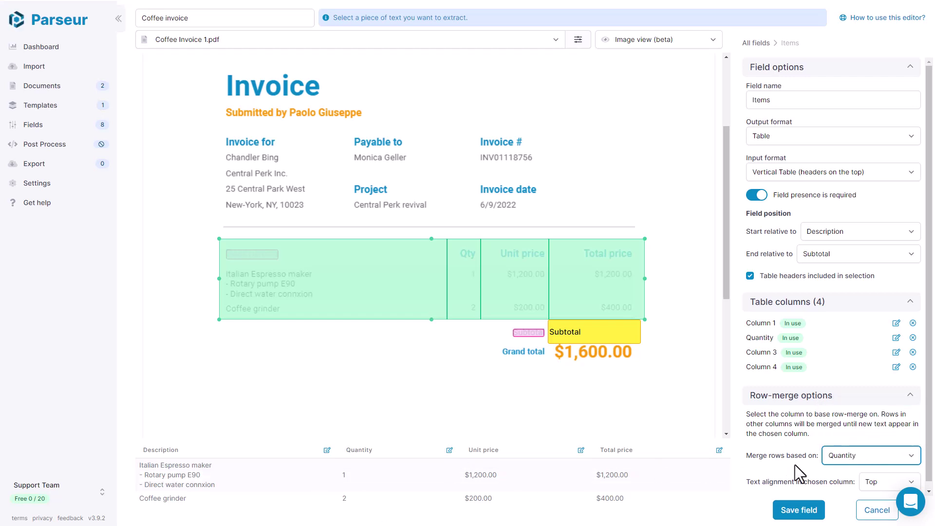
pyautogui.click(885, 482)
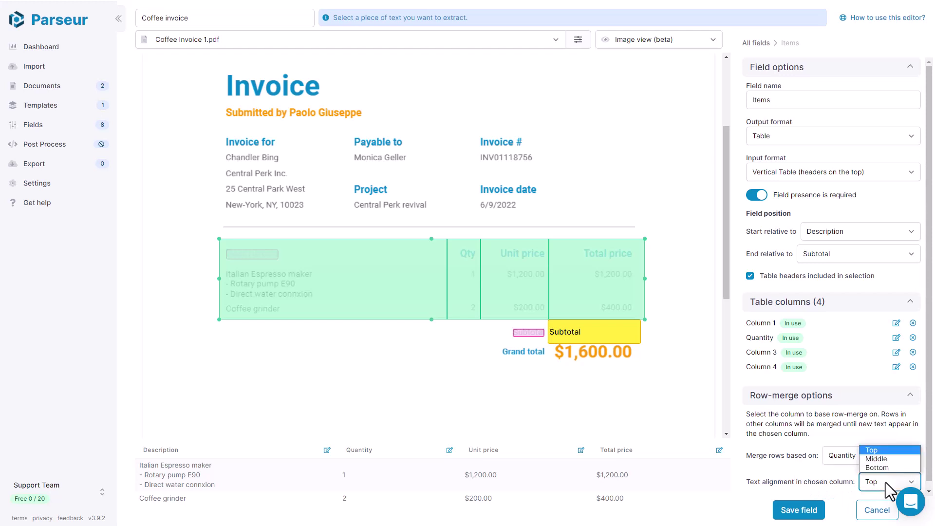
pyautogui.click(884, 451)
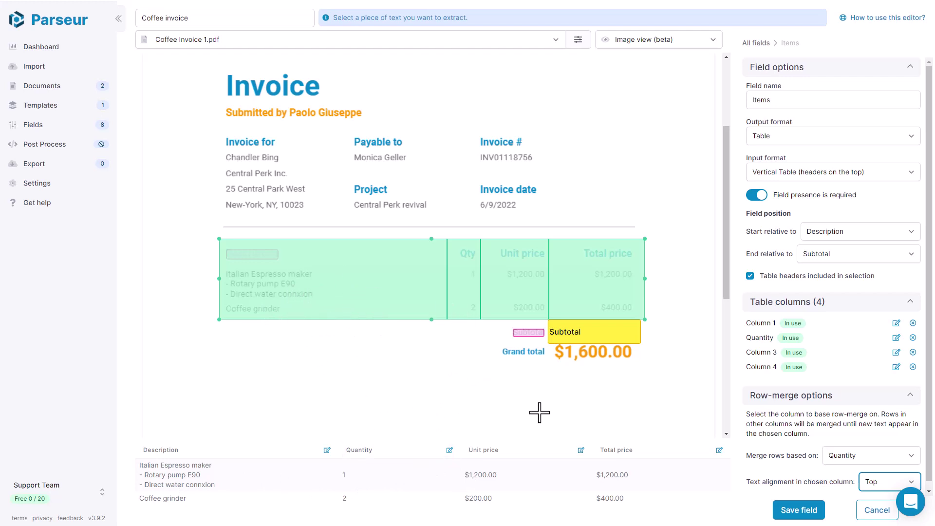
# - Save the Items field and template, then re-process Coffee Invoice 1.pdf
pyautogui.click(812, 512)
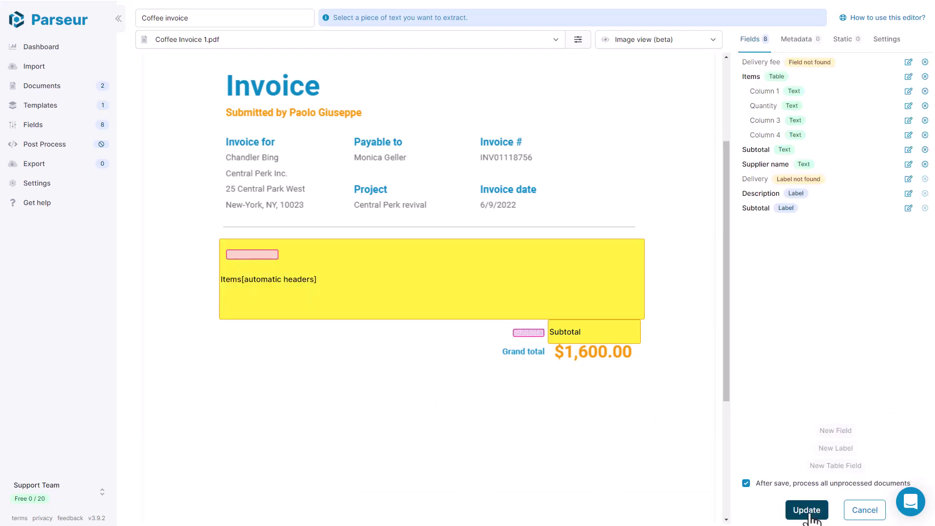
pyautogui.click(807, 511)
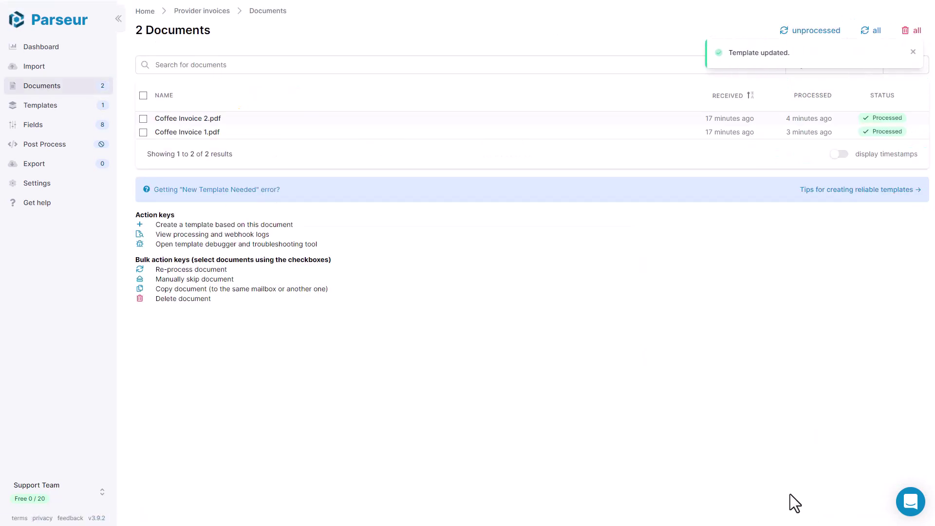
pyautogui.click(192, 133)
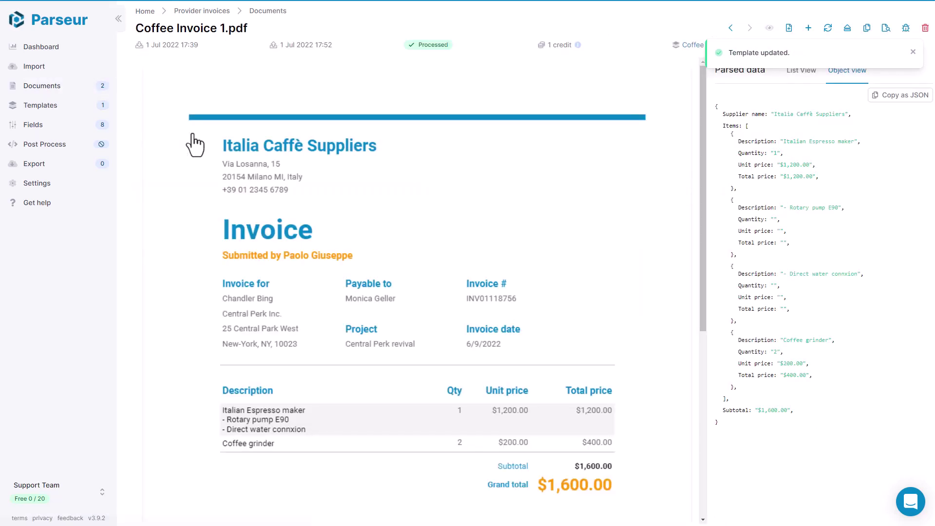
pyautogui.click(828, 30)
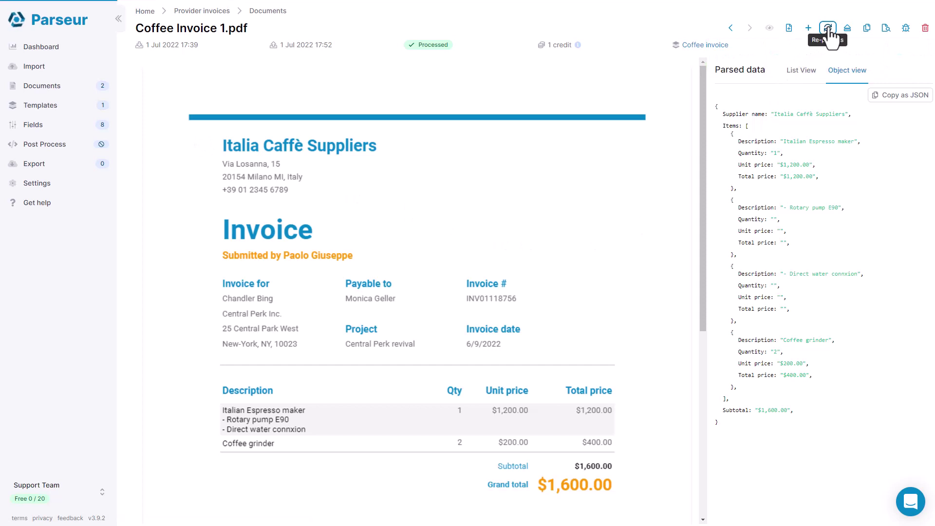